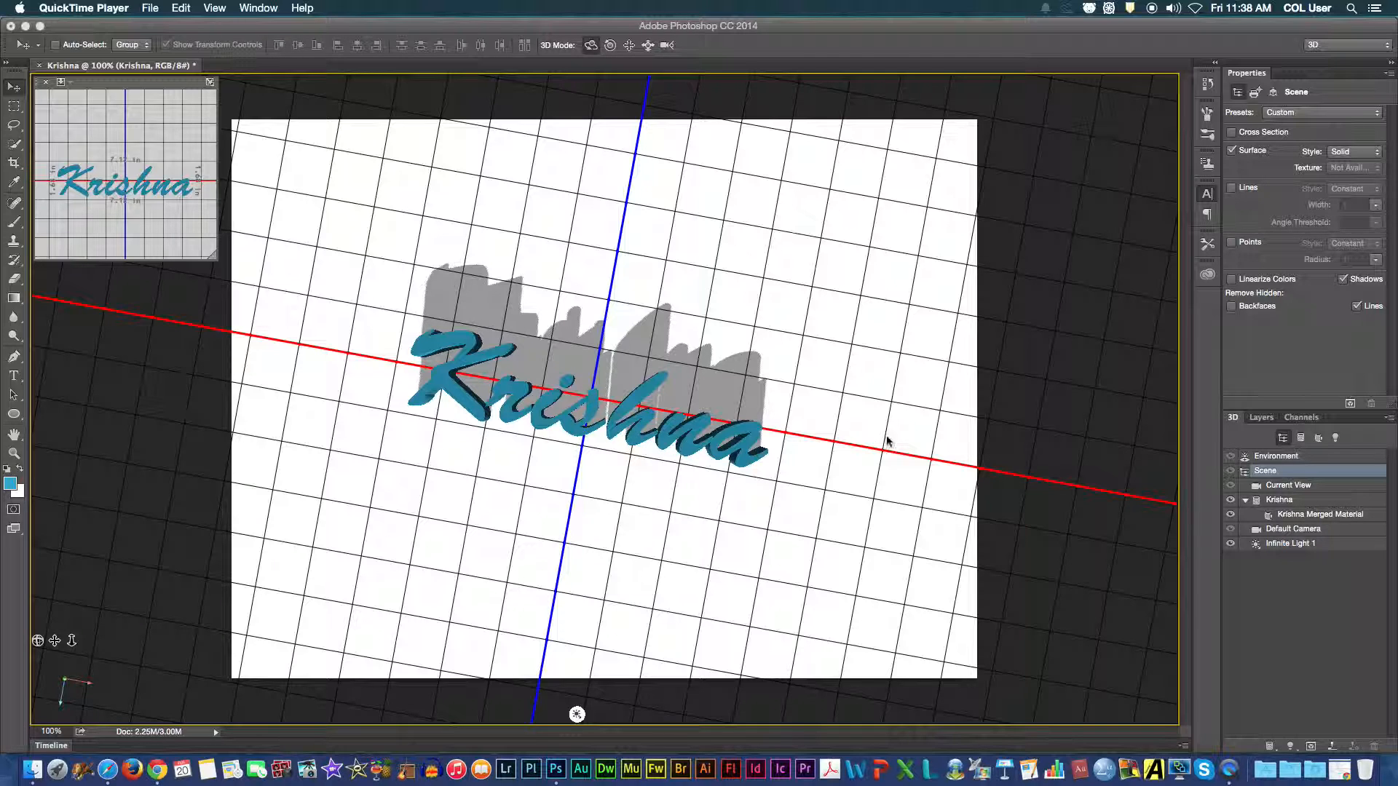
Unify the 3D text scene for 3D printing into a single mesh and a single material
click(882, 512)
drag(883, 512, 630, 481)
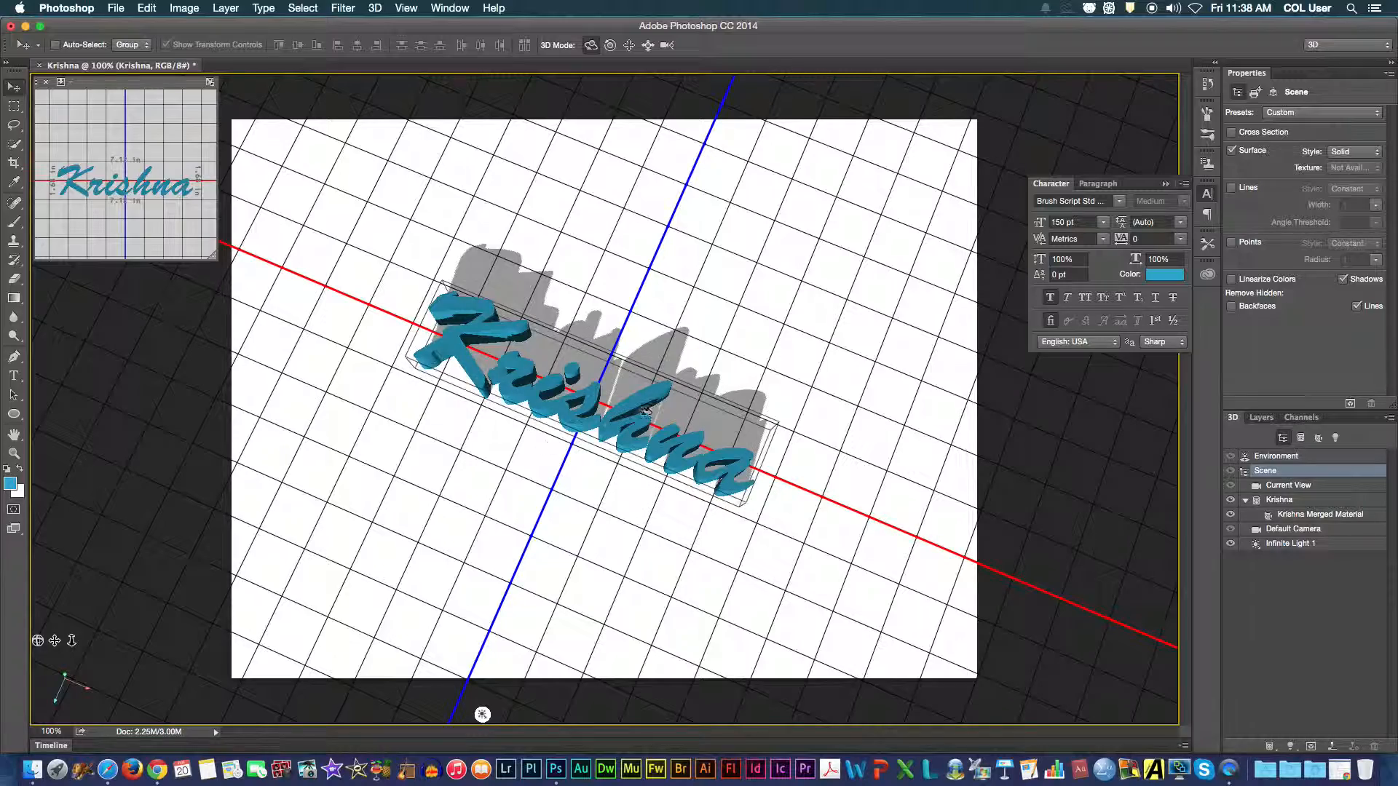
drag(755, 522, 849, 471)
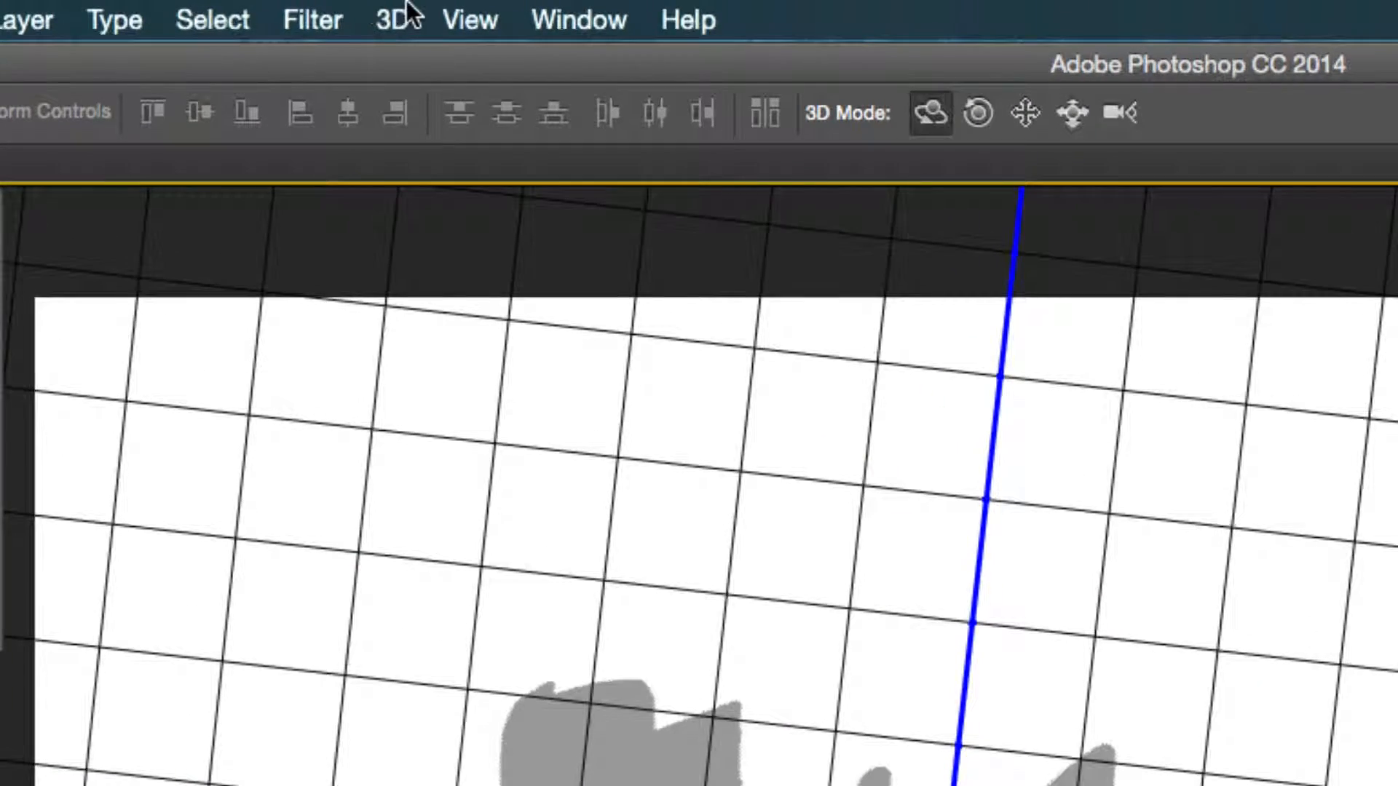
click(376, 9)
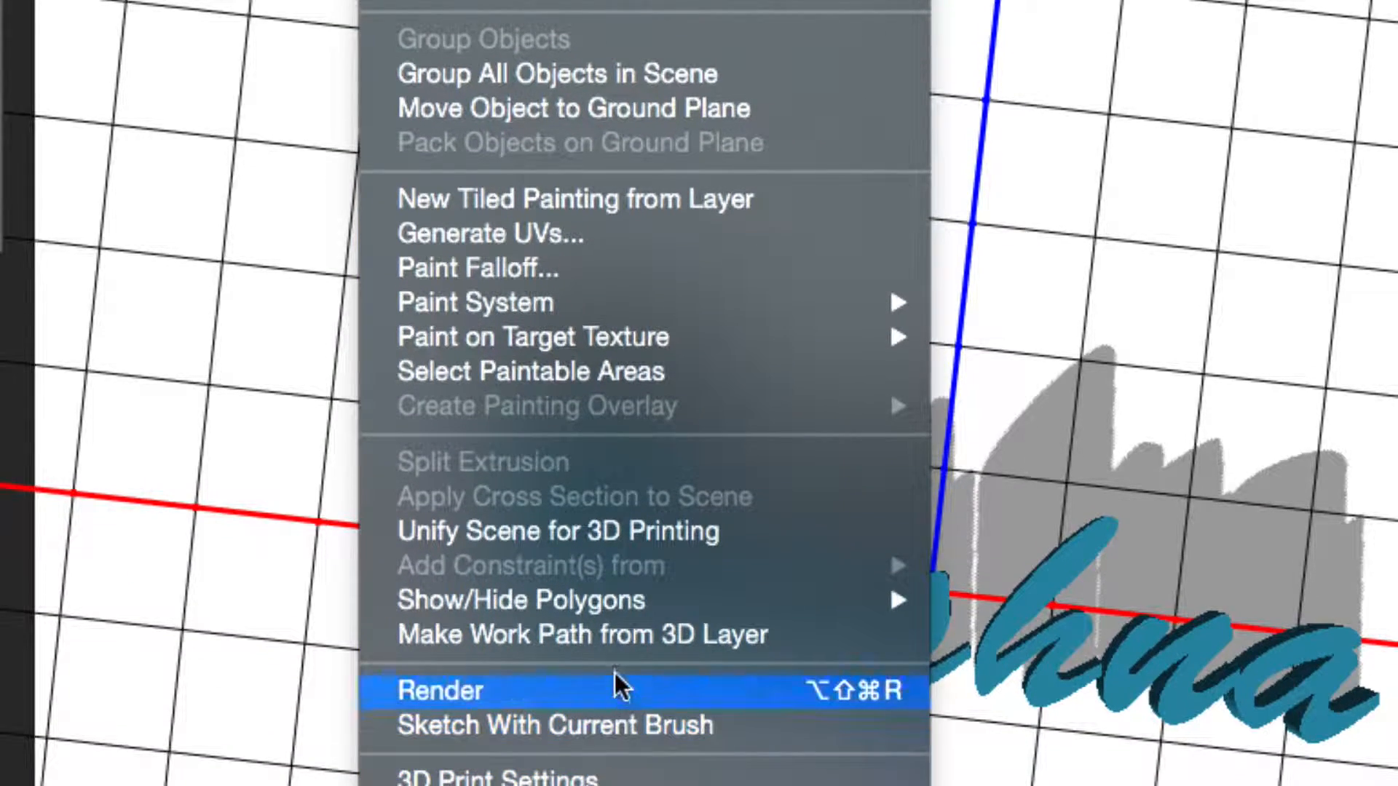
mouse_move(615, 590)
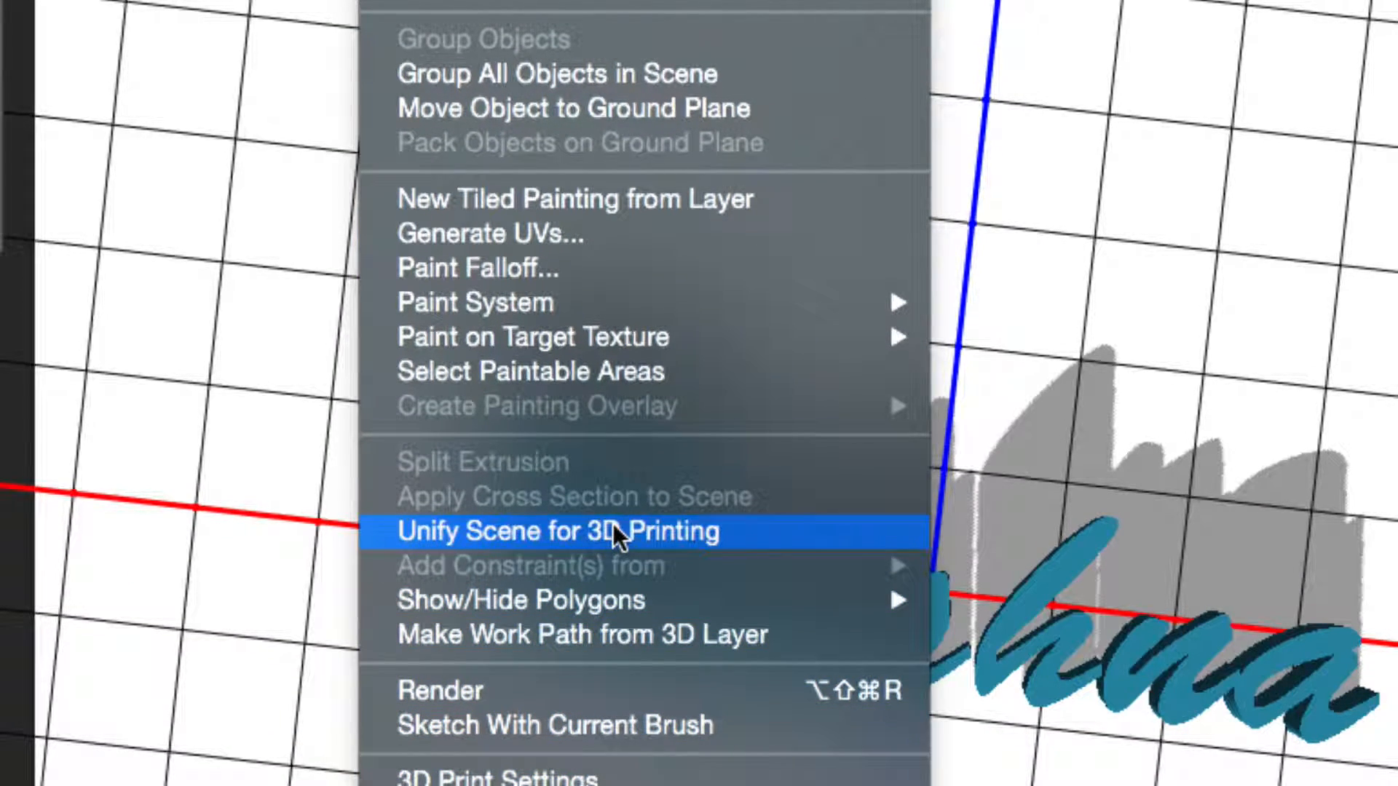
click(583, 526)
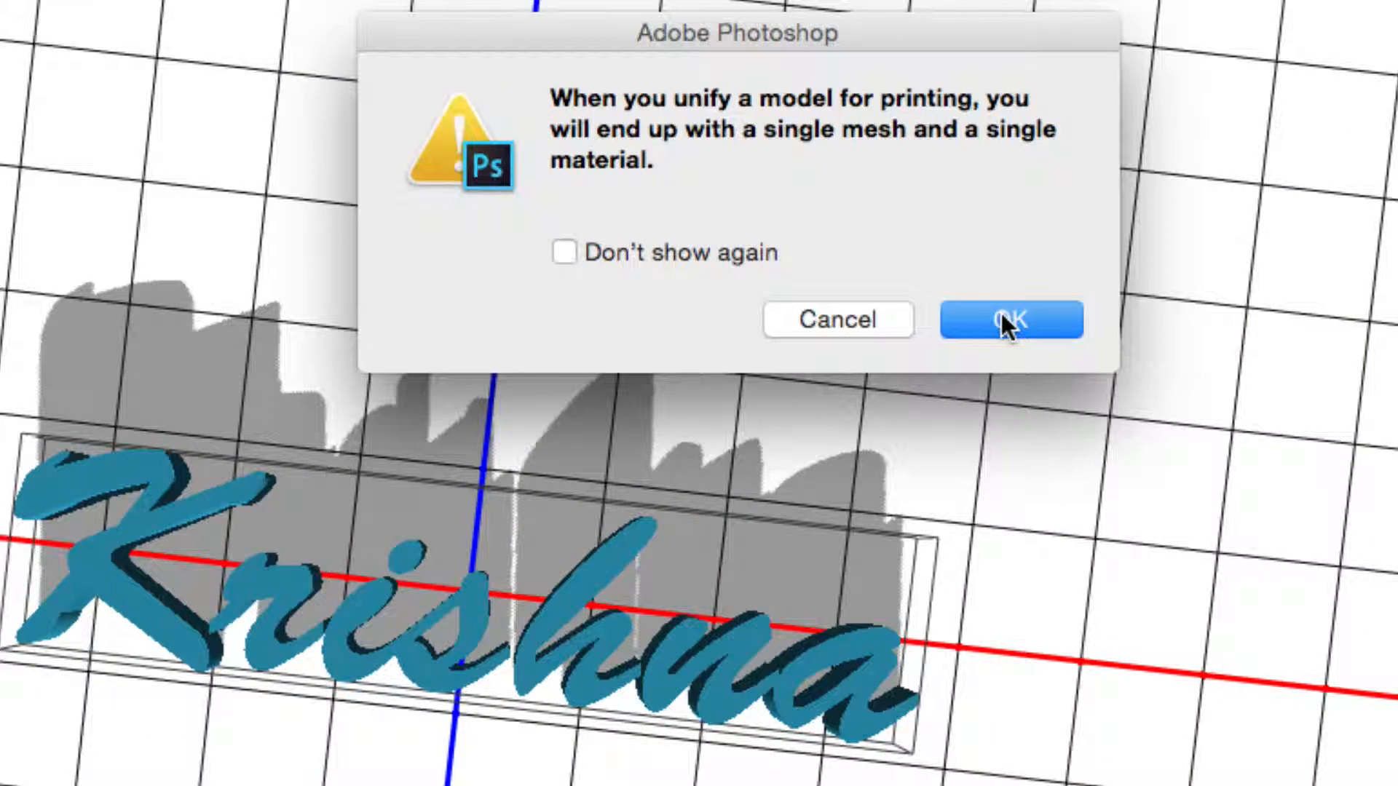
click(1008, 321)
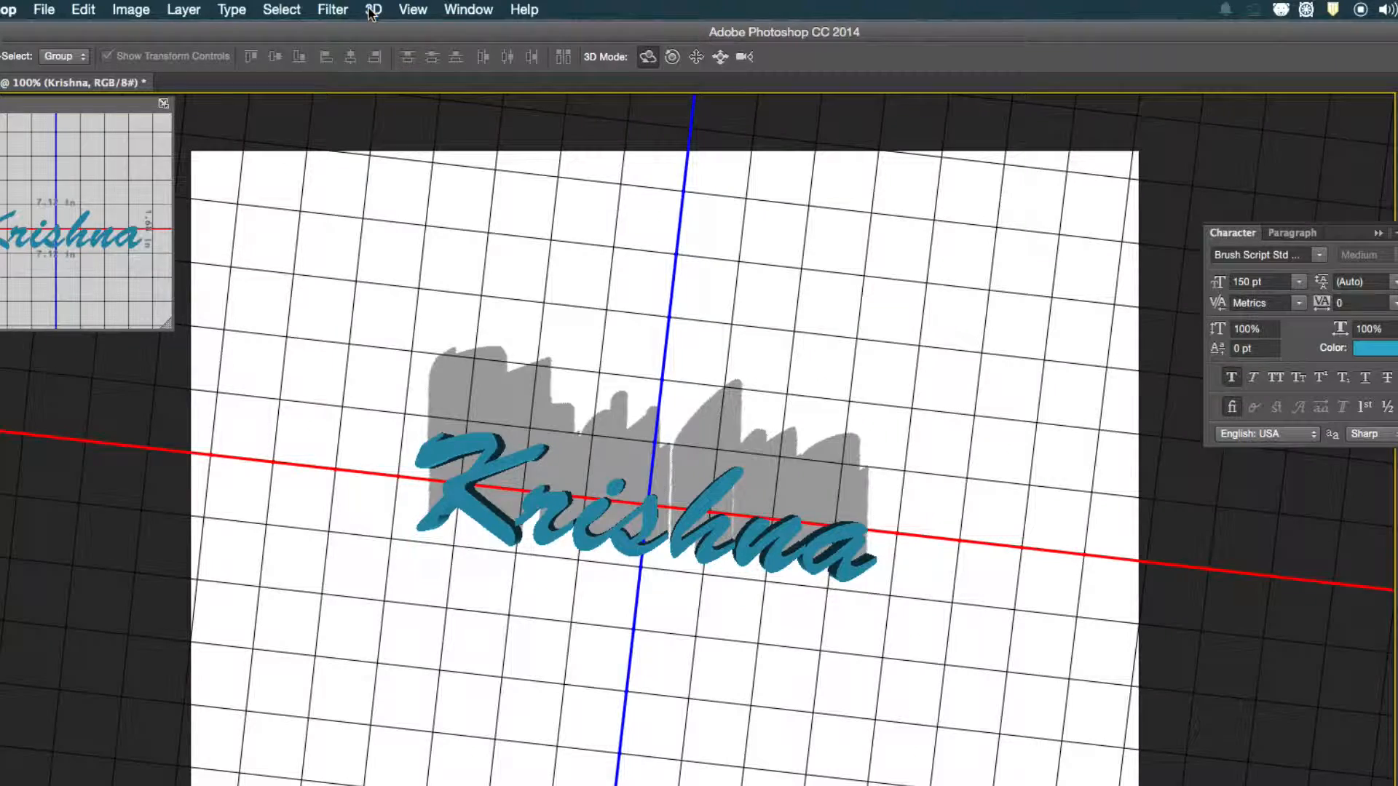
Export the 3D layer as a Collada DAE file into the existing desktop subfolder, with PNG as the texture format
click(374, 8)
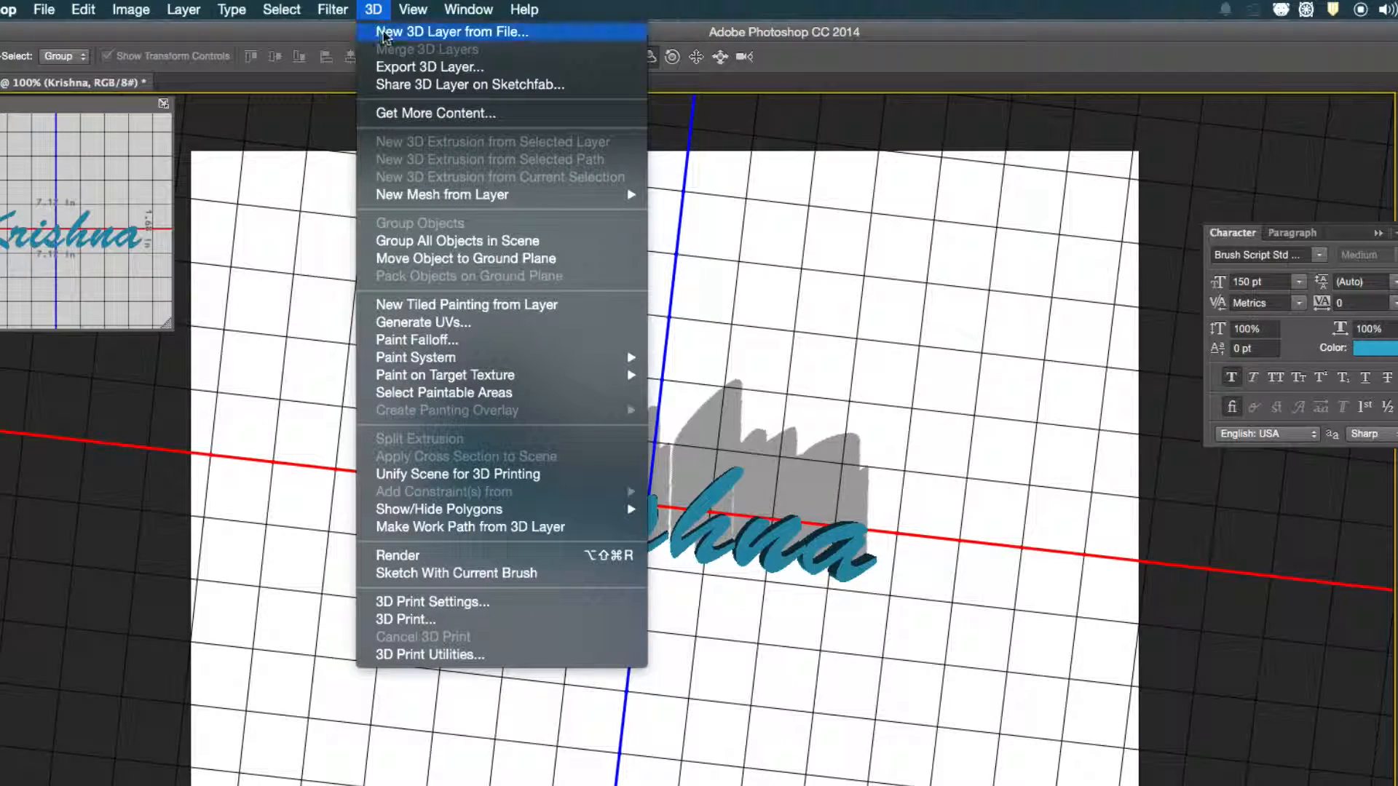
click(435, 67)
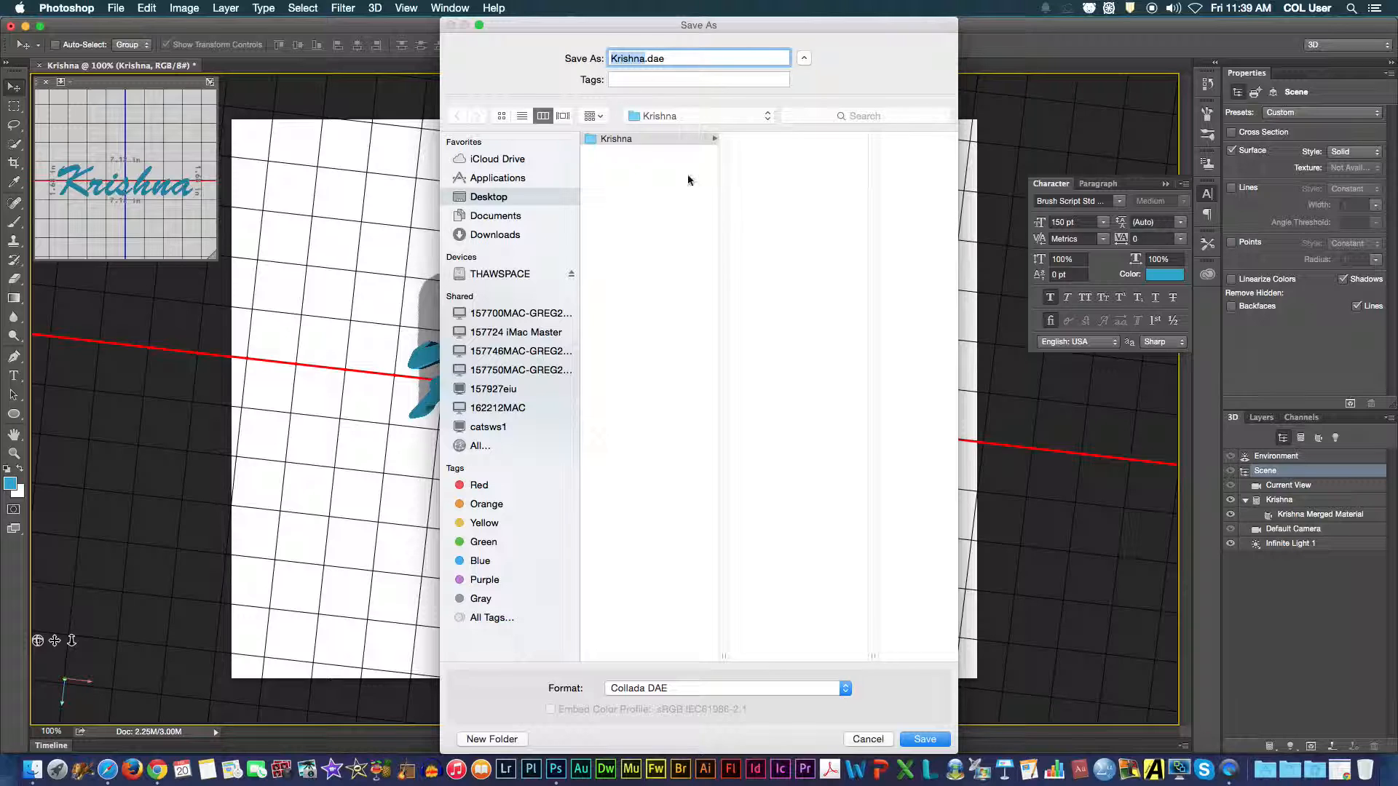
click(680, 137)
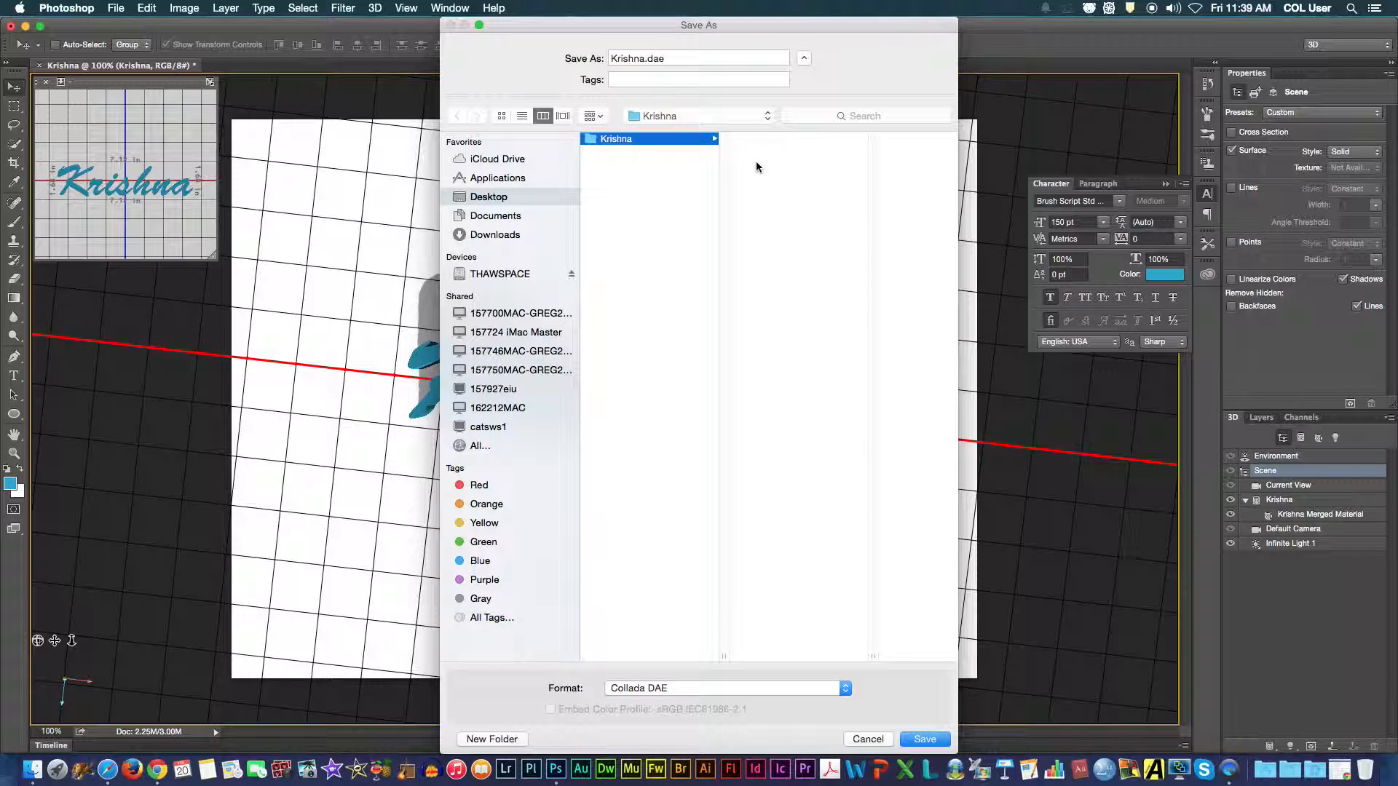
click(845, 691)
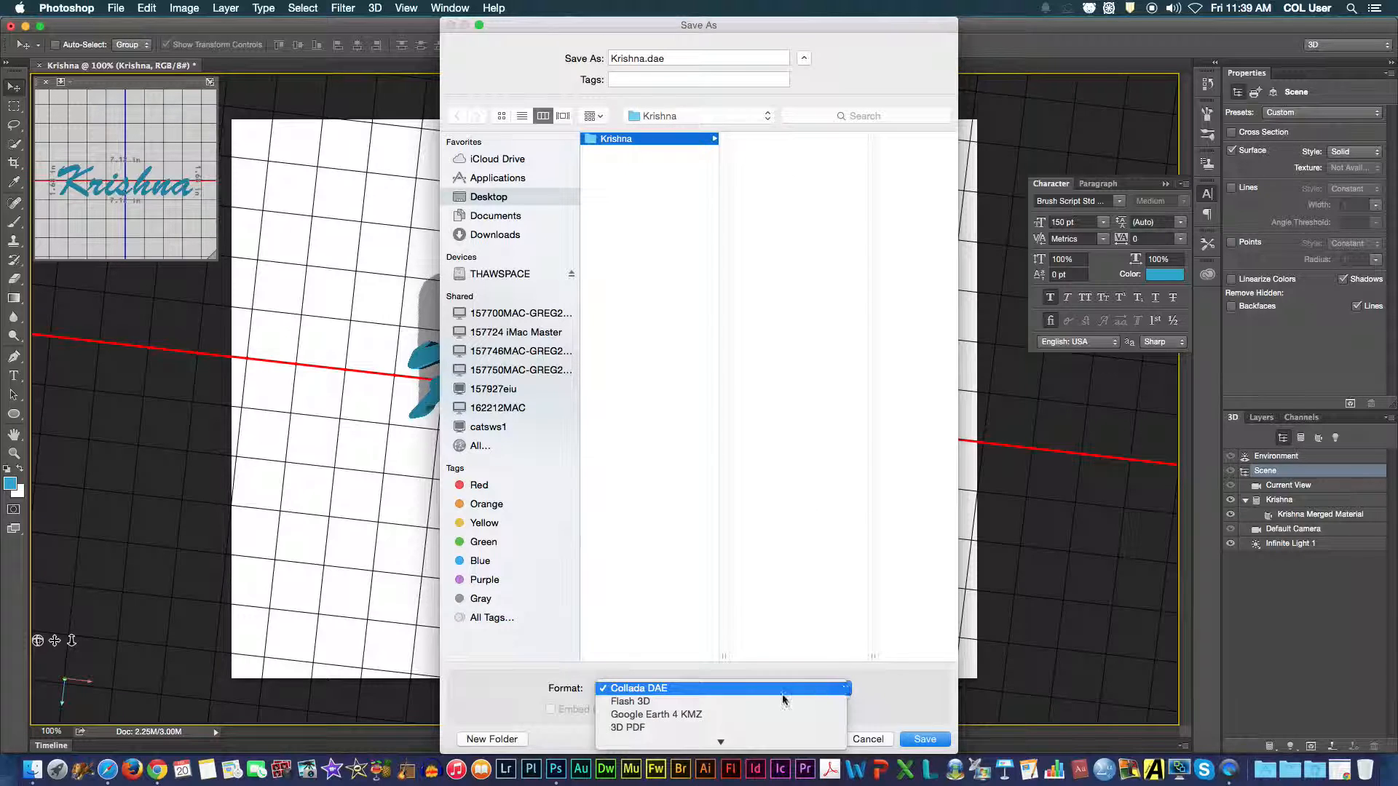
click(661, 687)
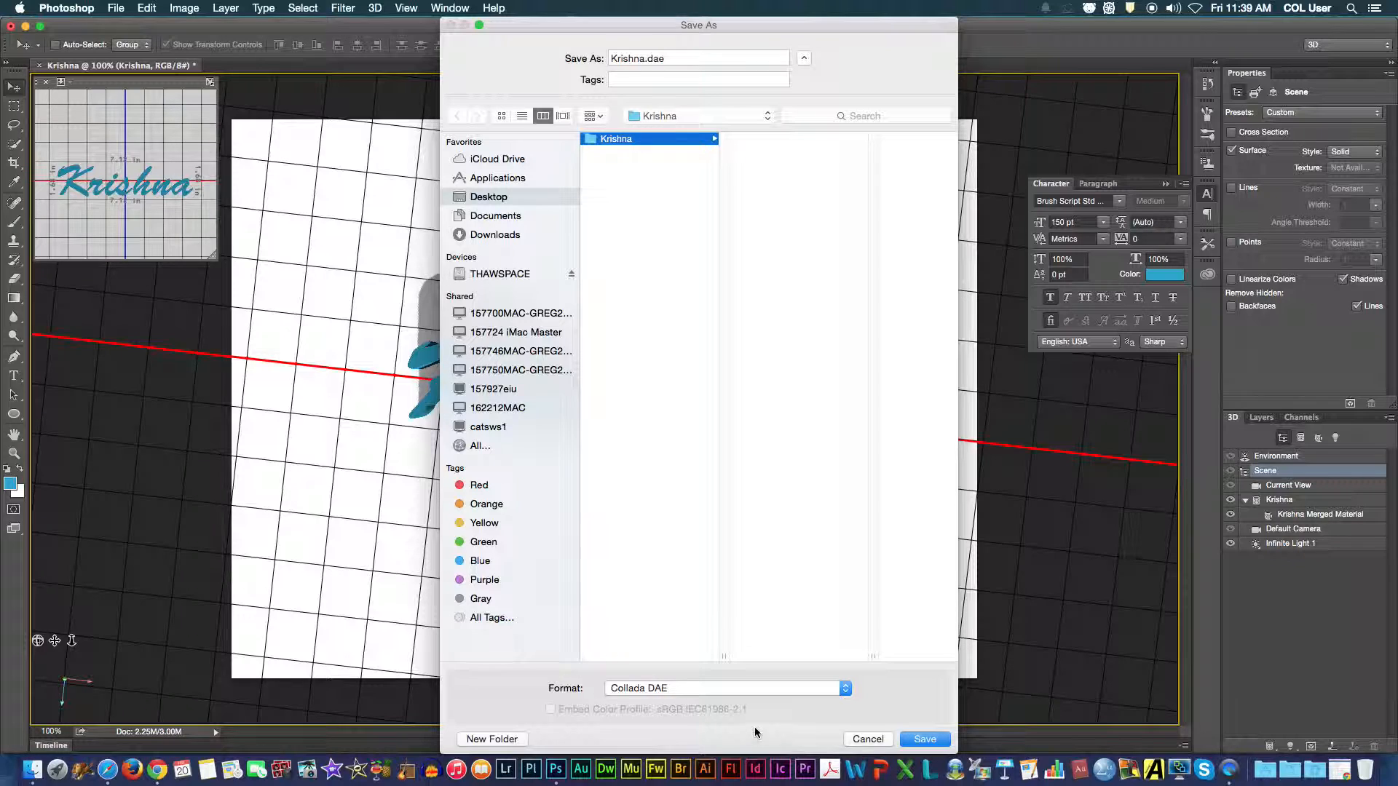
click(924, 739)
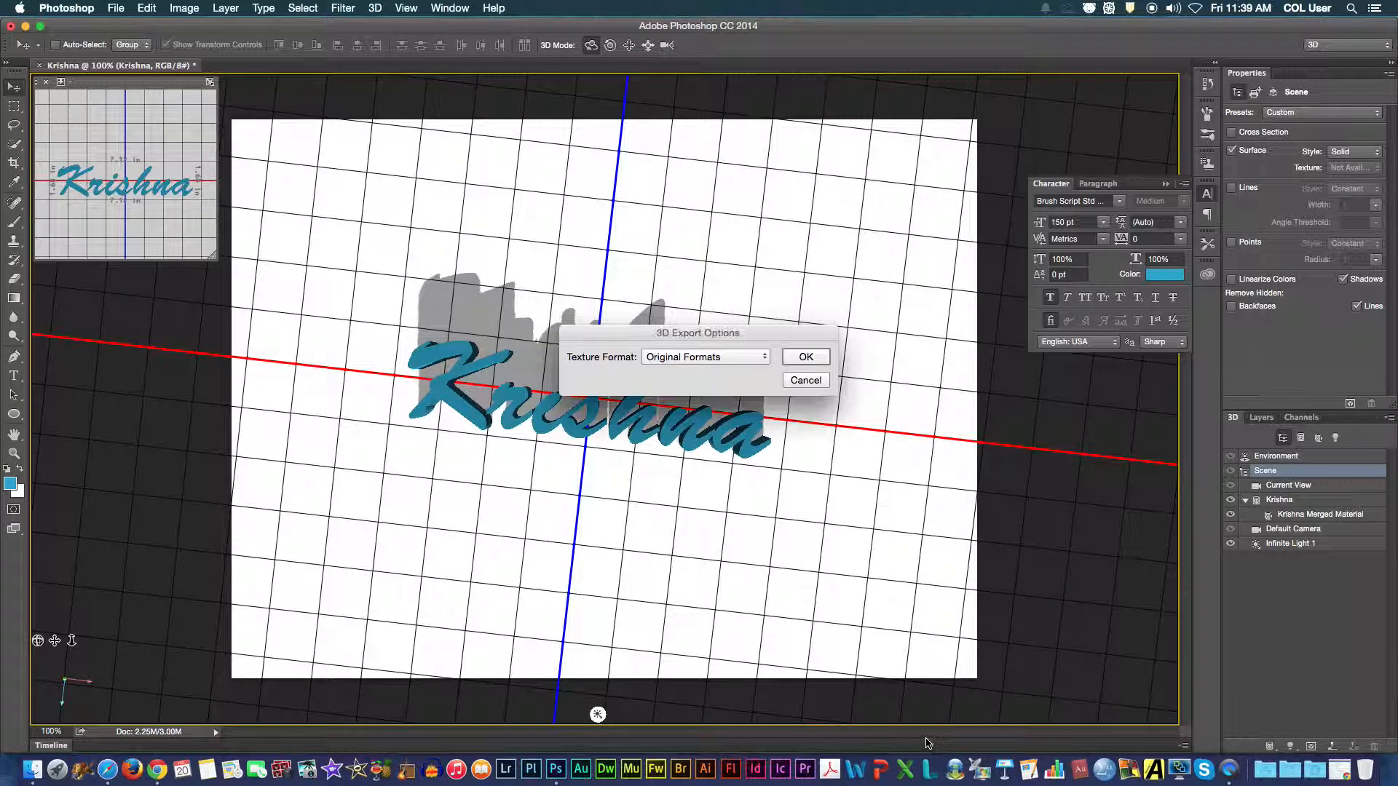
click(741, 365)
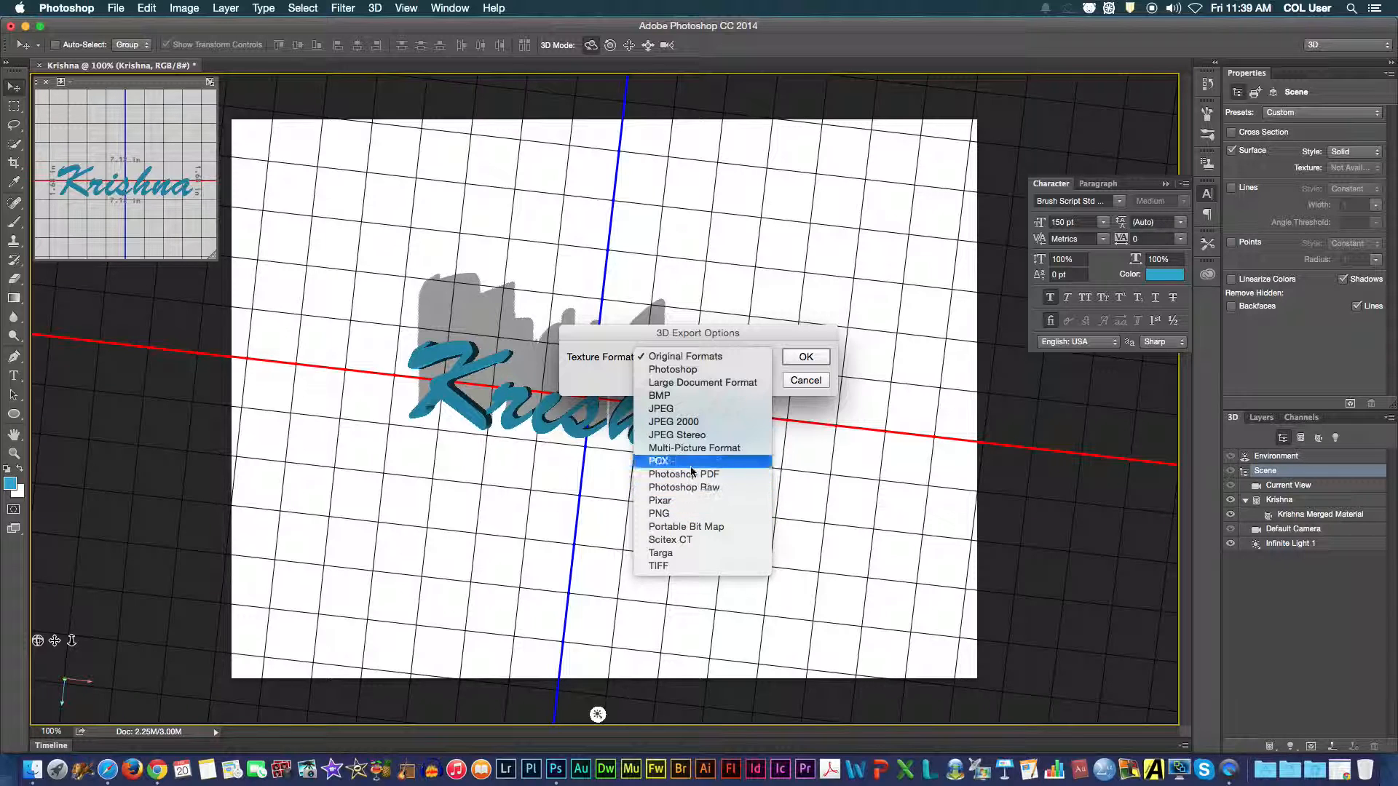
click(680, 515)
click(805, 358)
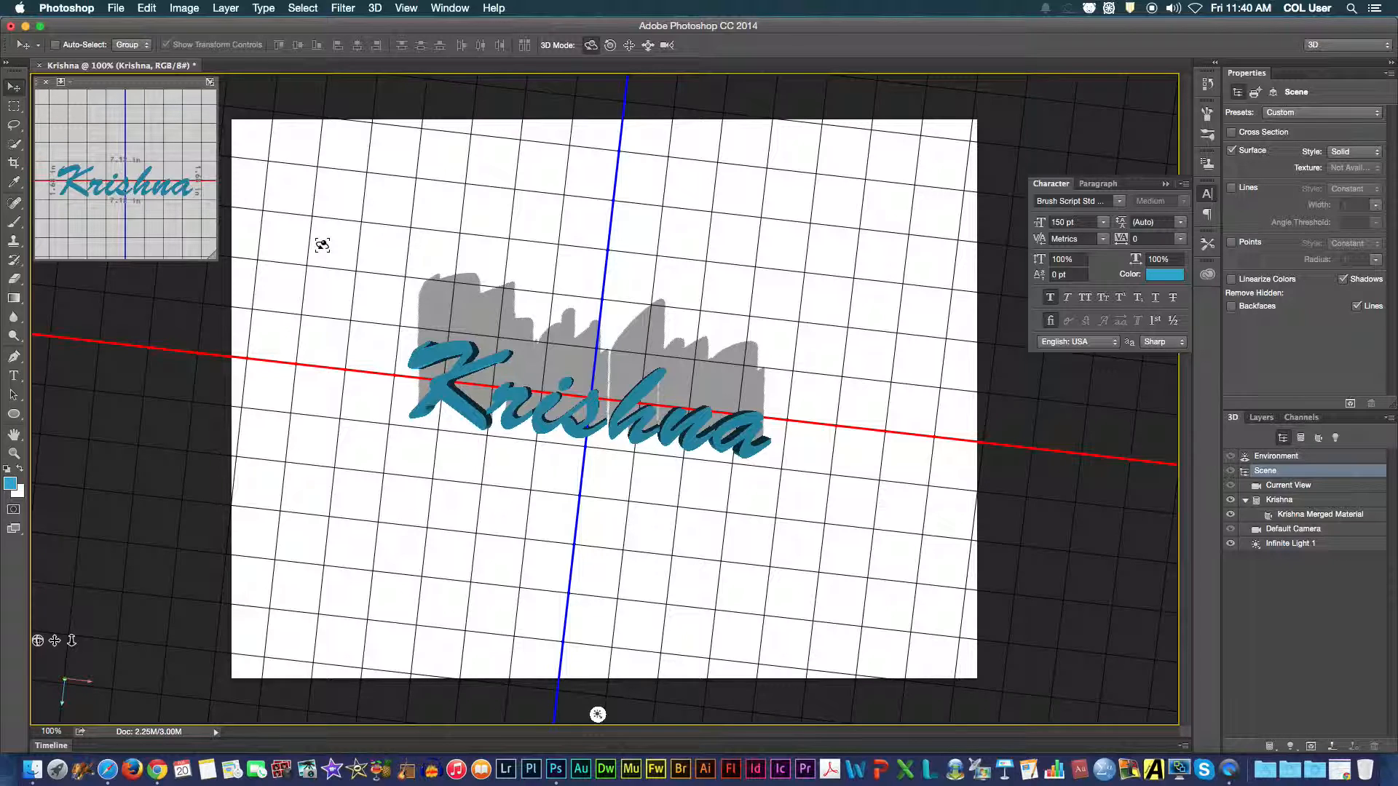
Save another export of the 3D layer in the same folder, using the STL format
click(375, 8)
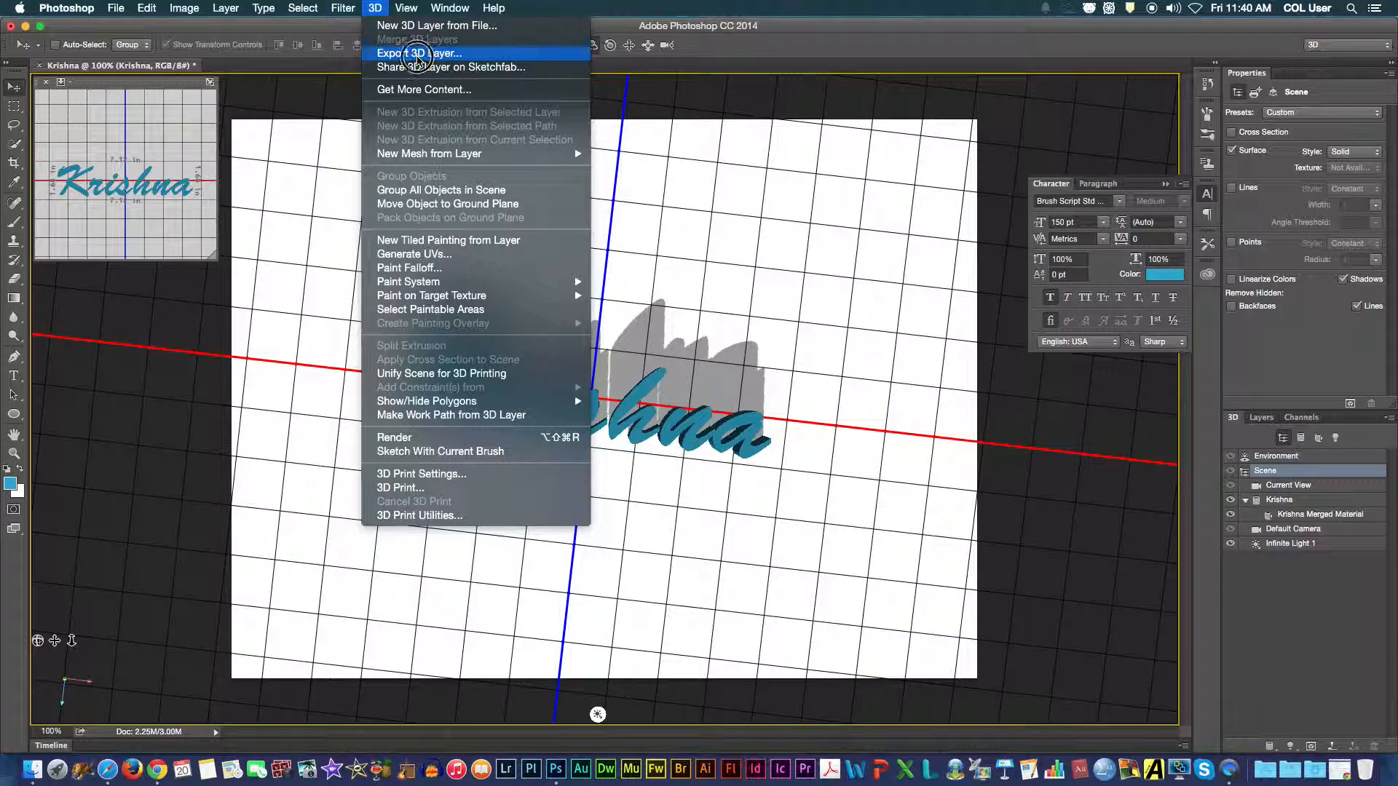
click(441, 69)
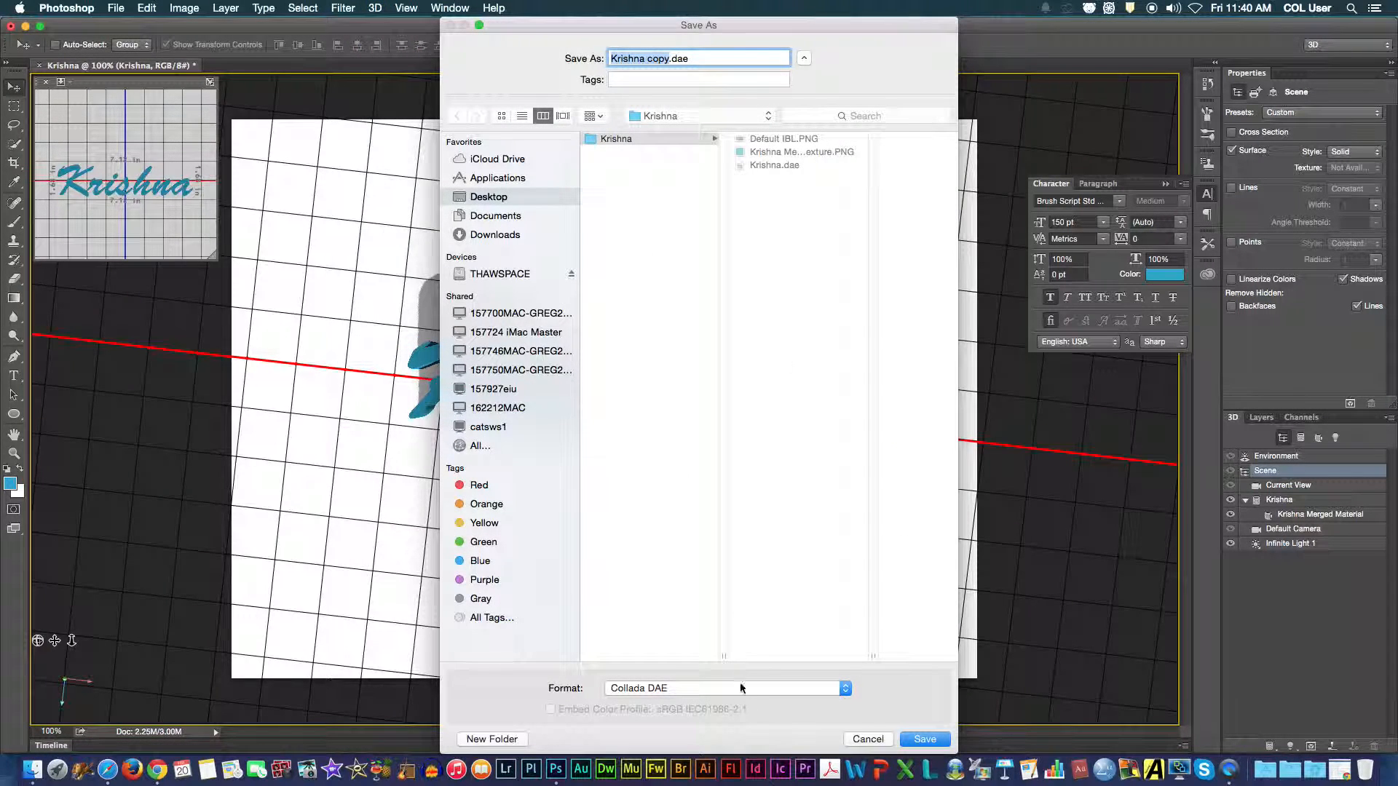
click(845, 689)
mouse_move(730, 742)
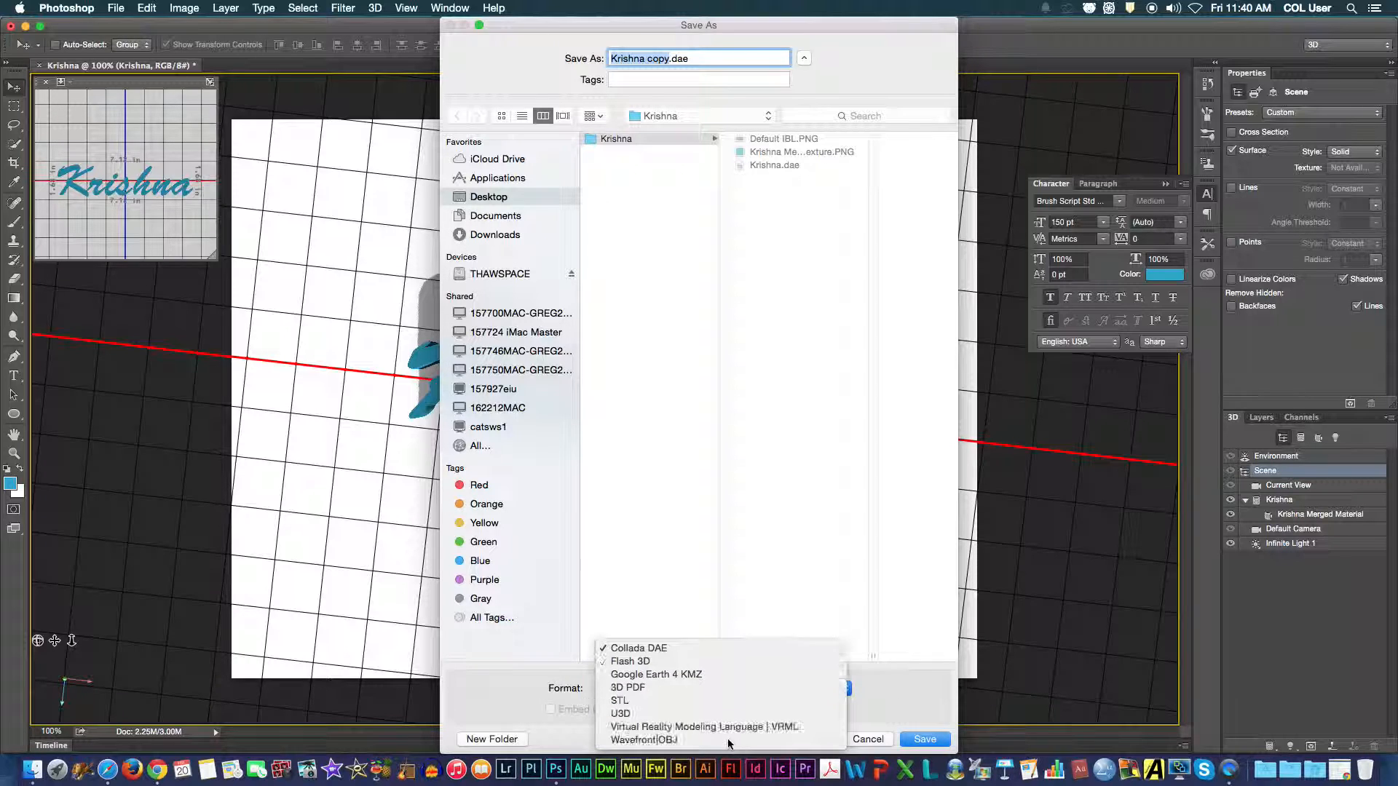
click(620, 701)
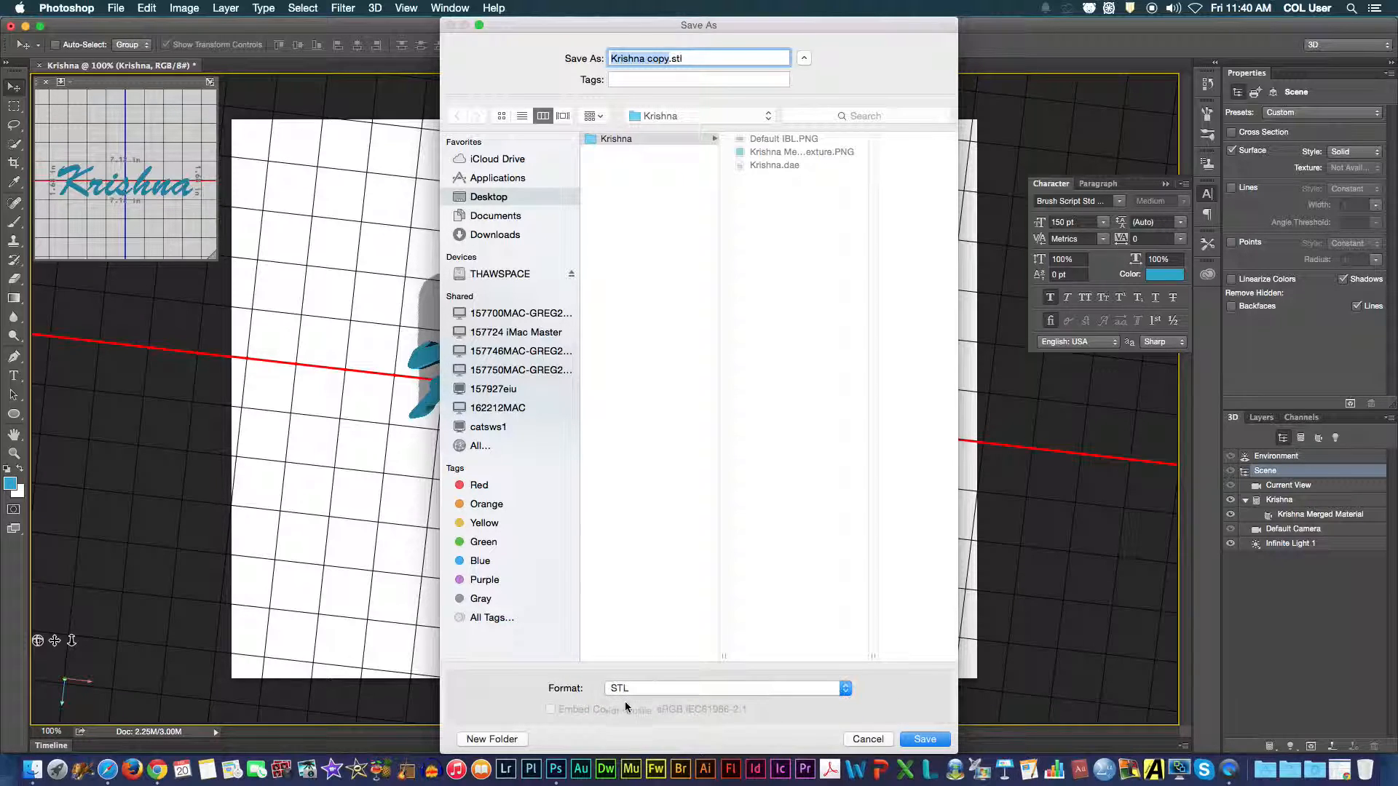
click(924, 740)
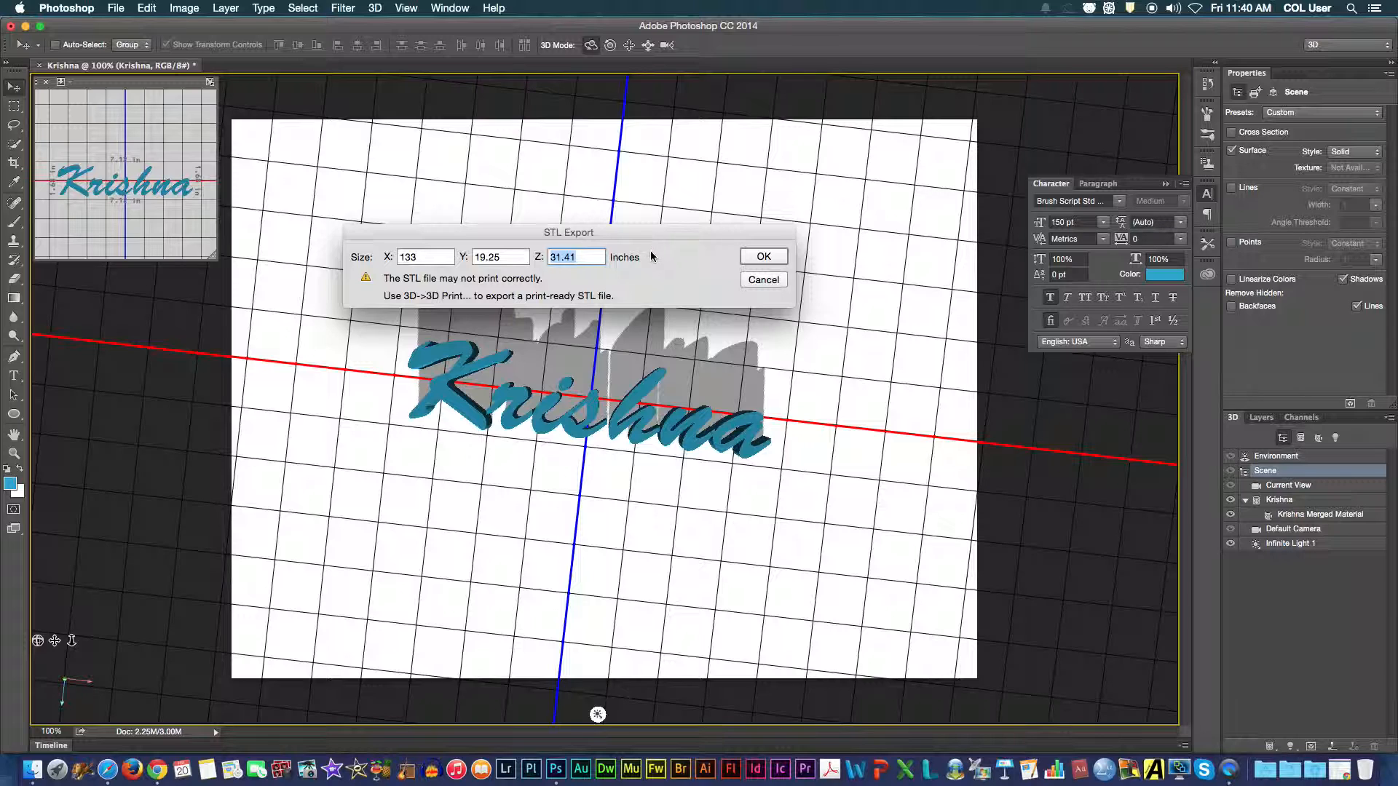
Set the STL export's X size to 4 inches and complete the export
click(420, 257)
key(Left)
double_click(404, 257)
text(4)
click(758, 257)
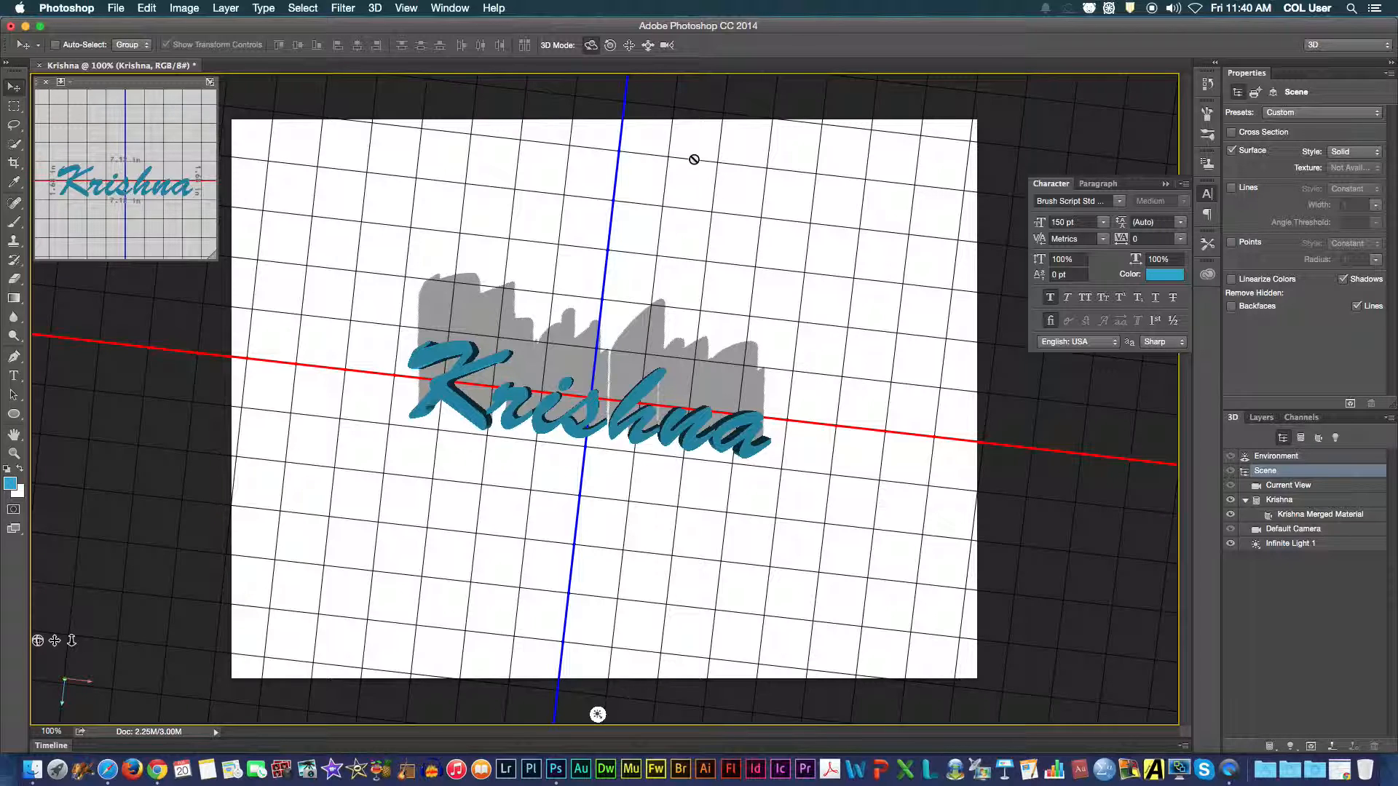
Export the 3D layer as a U3D file in the same folder, with PNG as the texture format
click(375, 9)
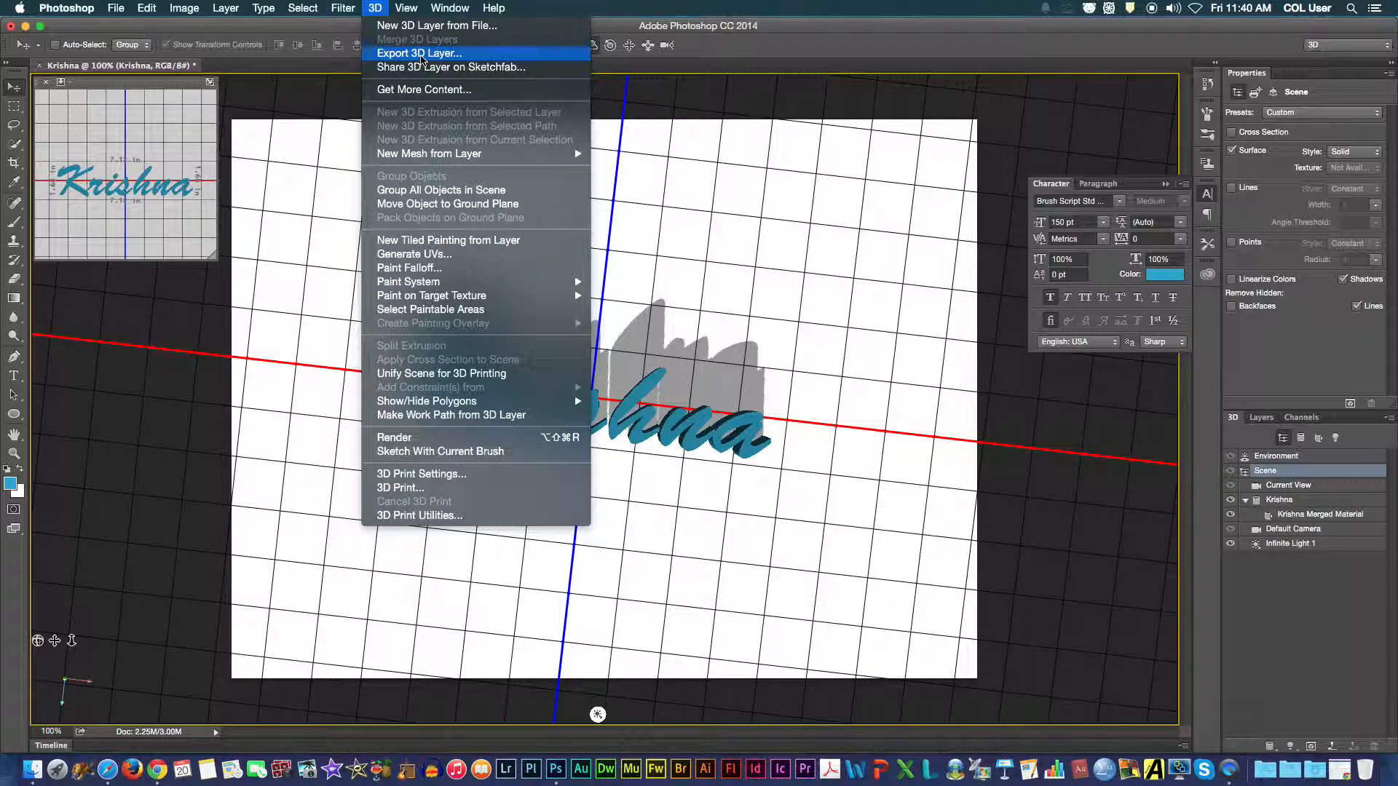
click(422, 54)
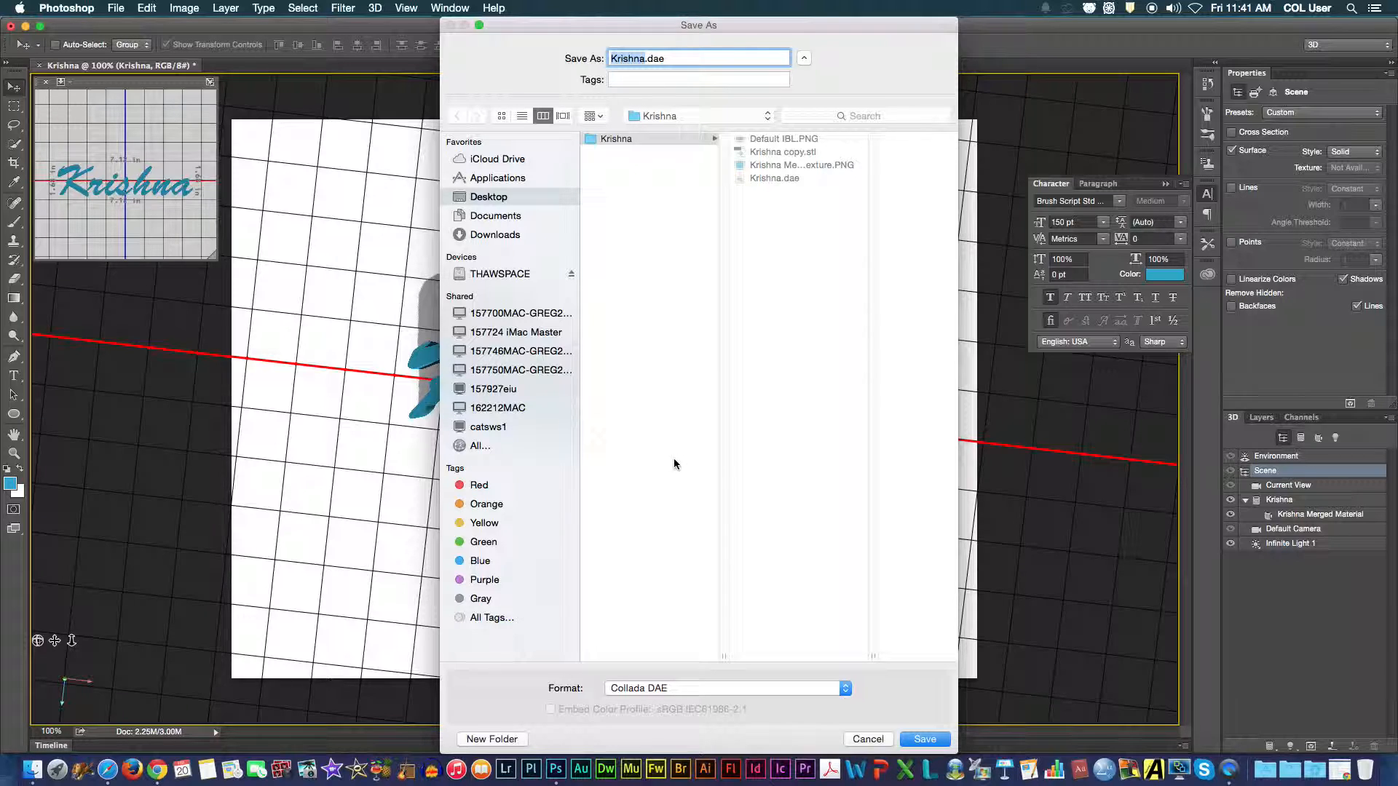
click(842, 688)
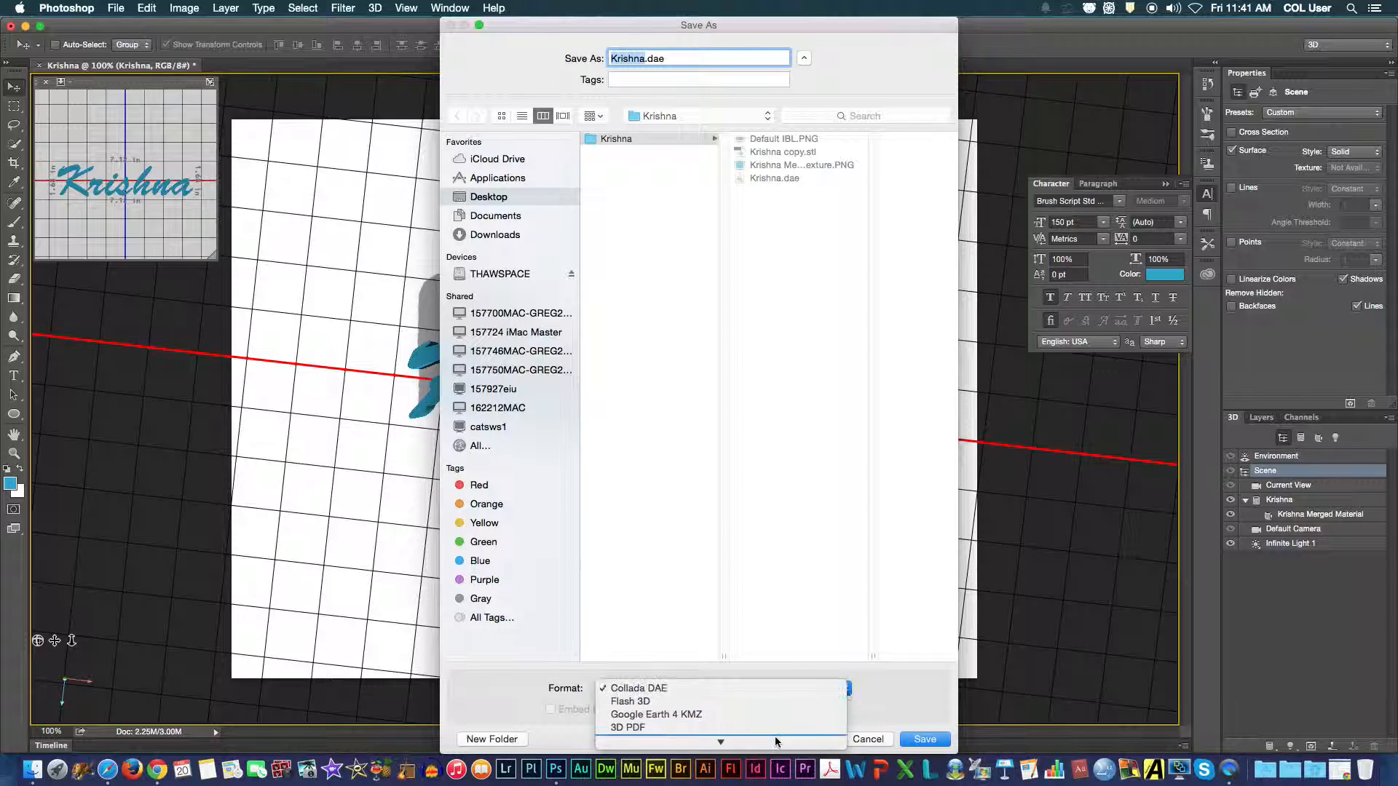
mouse_move(779, 739)
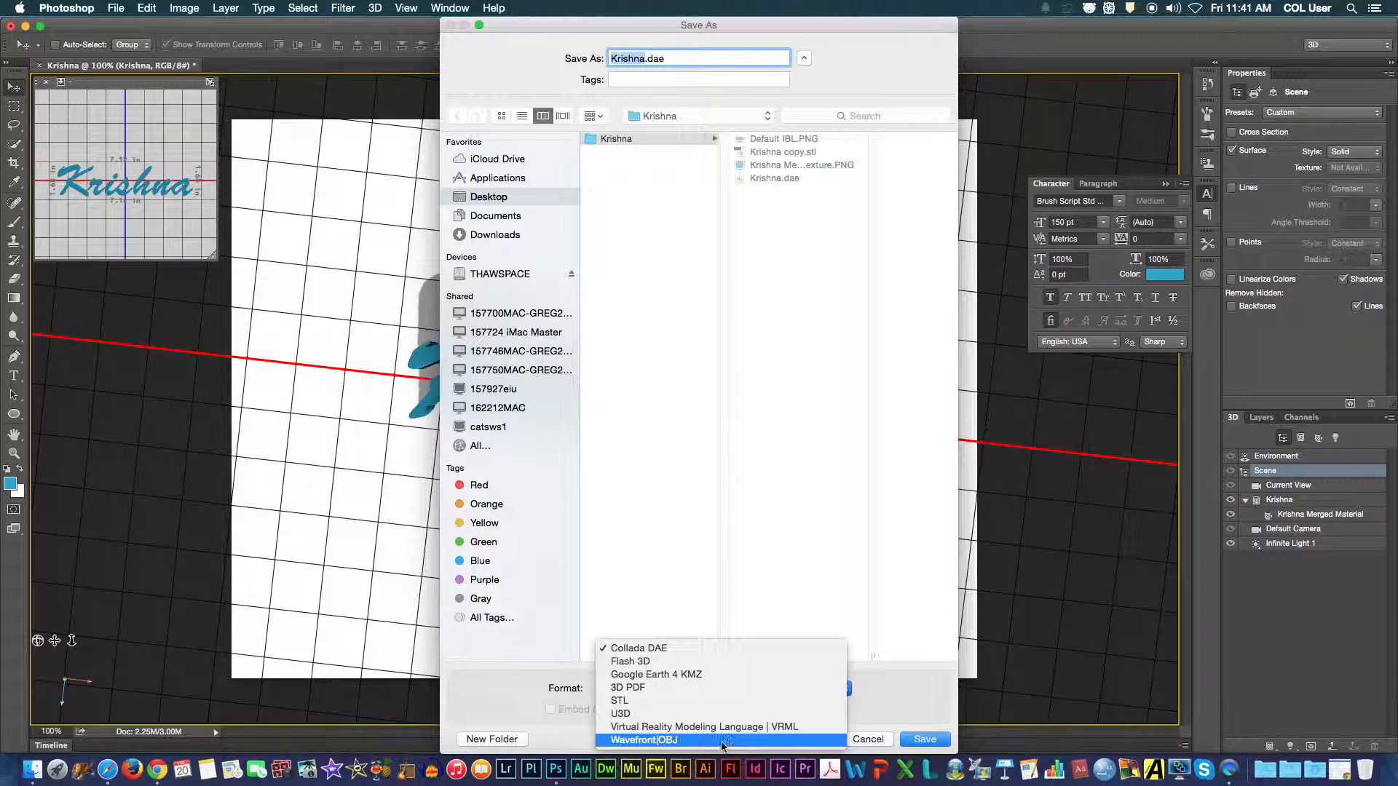
click(636, 714)
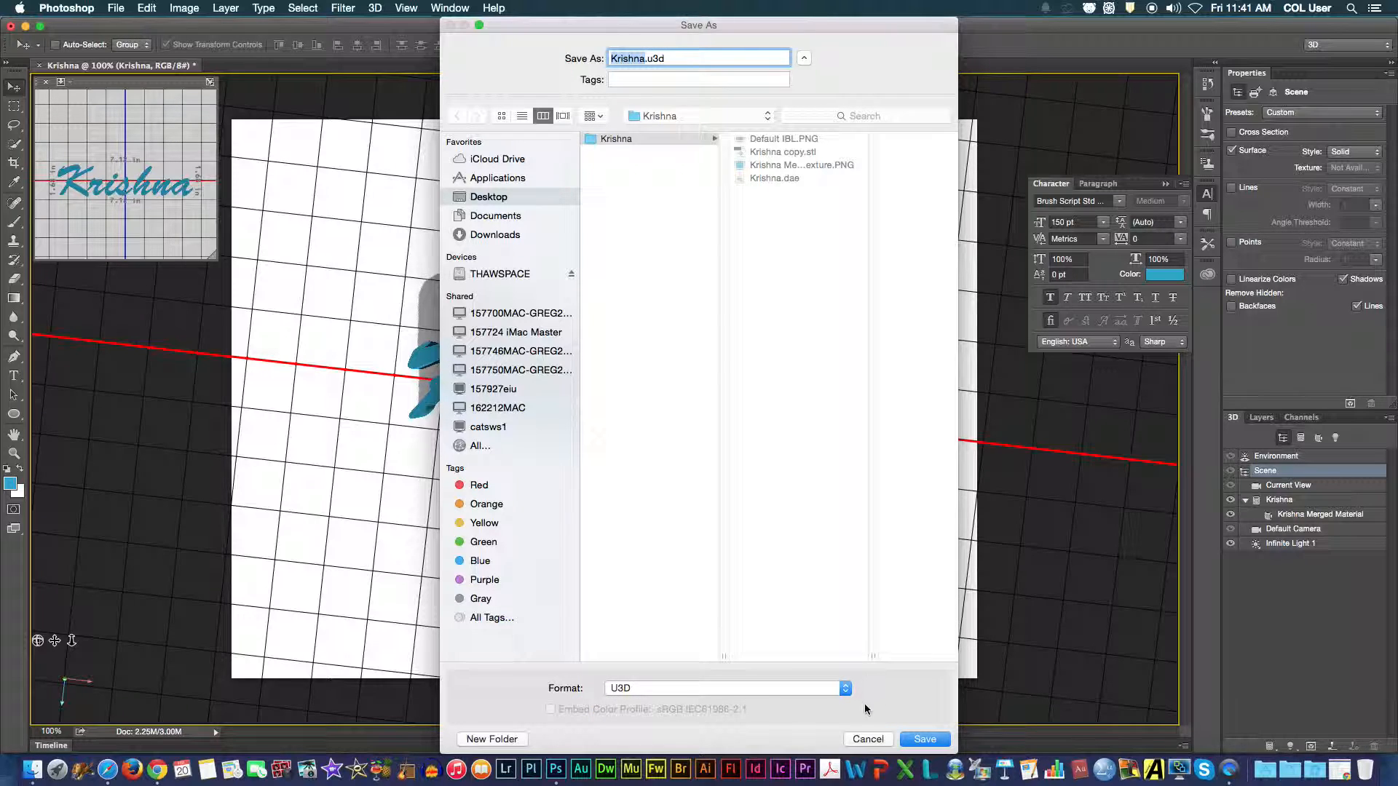
click(925, 739)
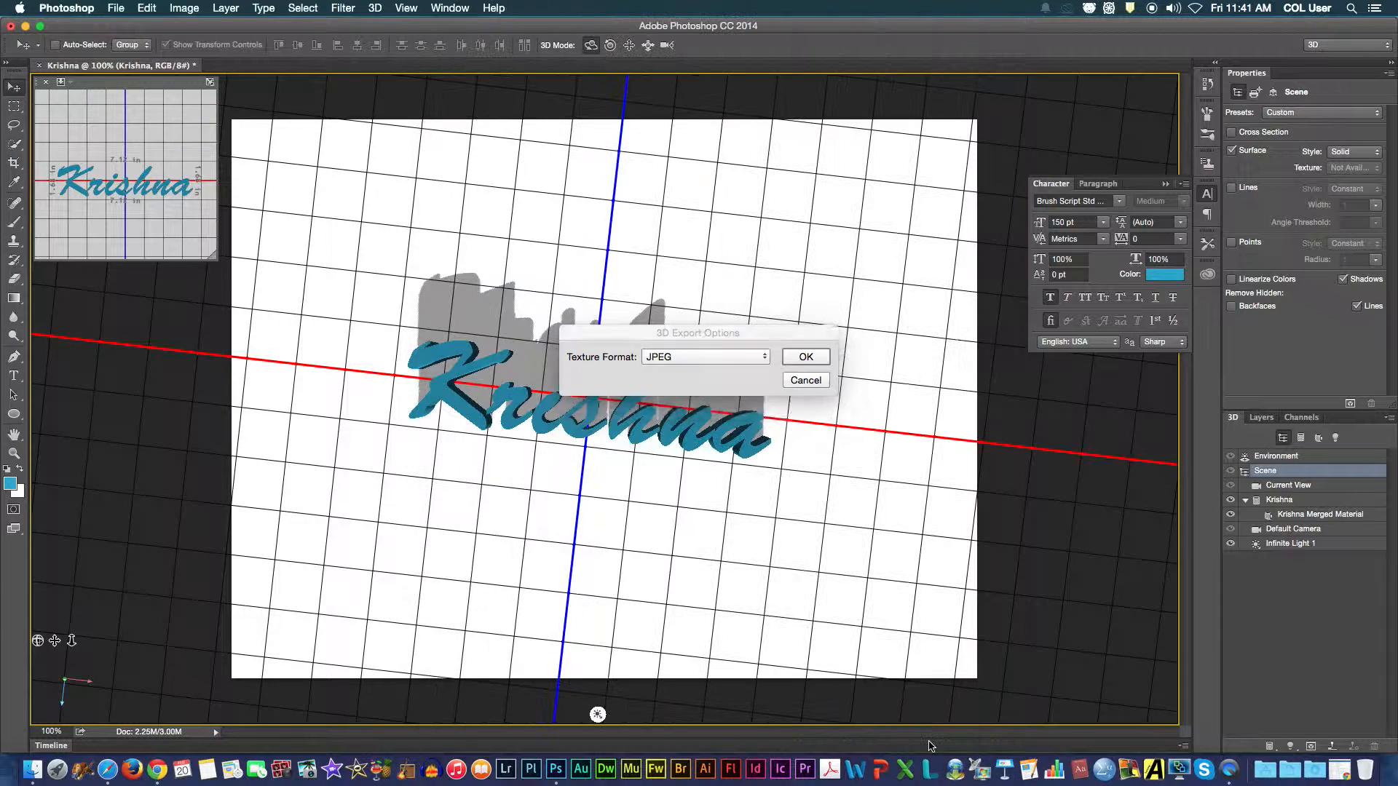
click(763, 359)
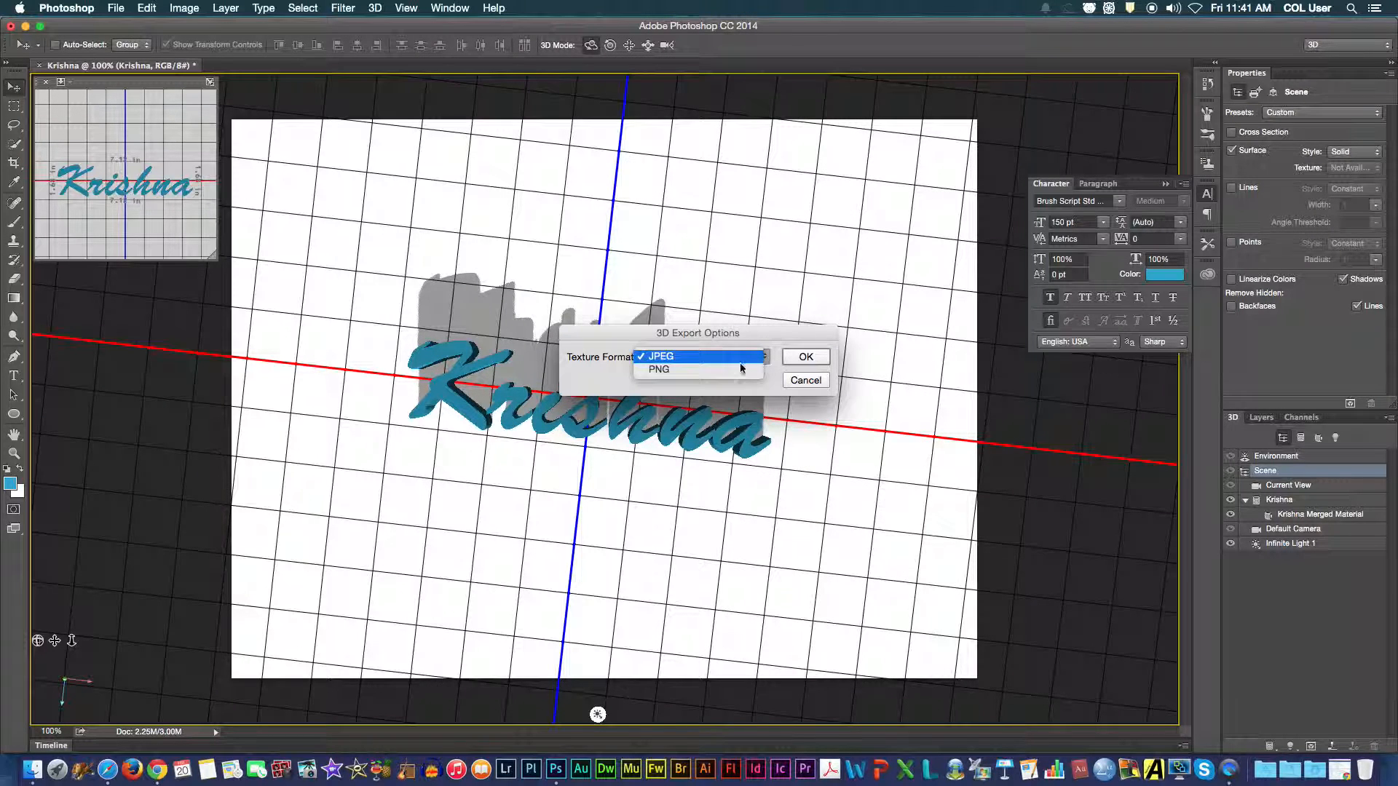
click(668, 370)
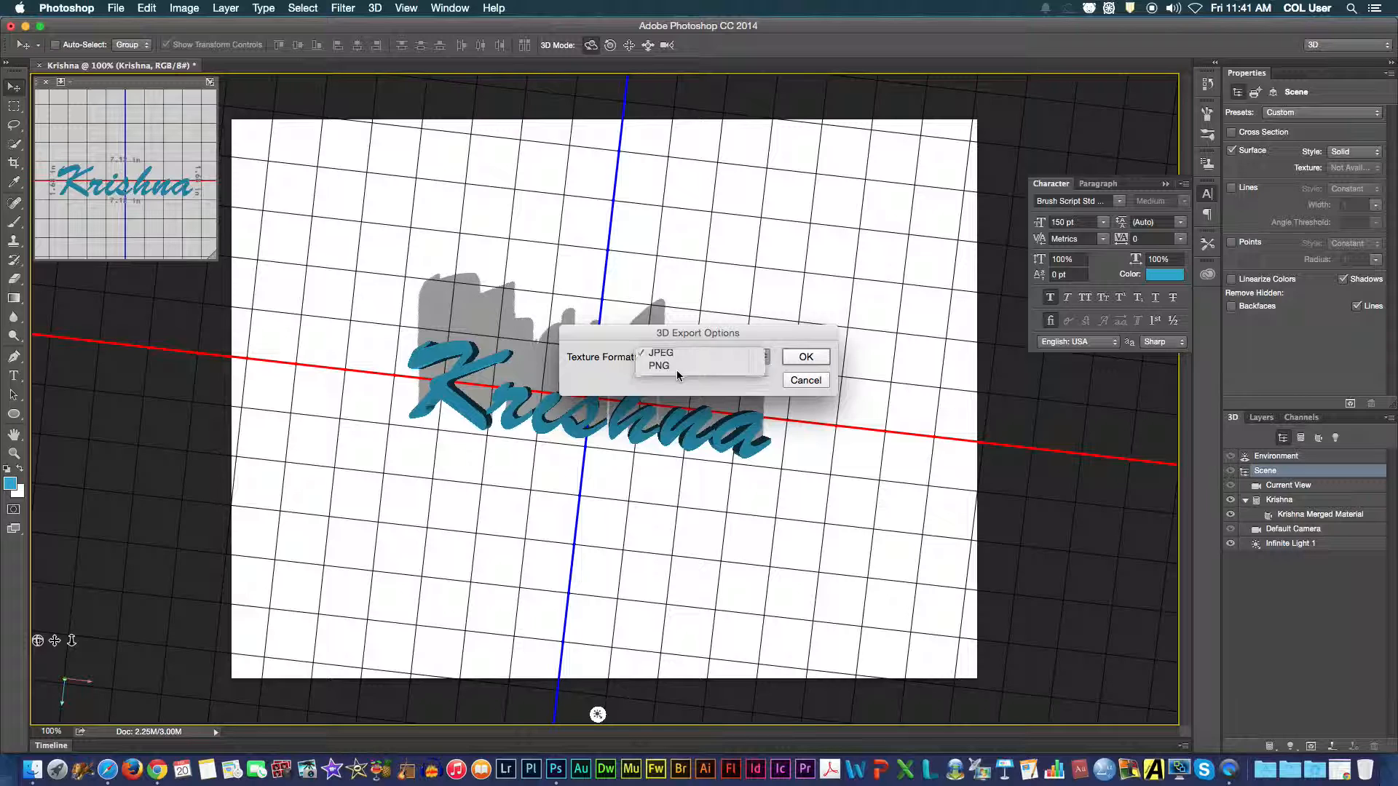
click(806, 358)
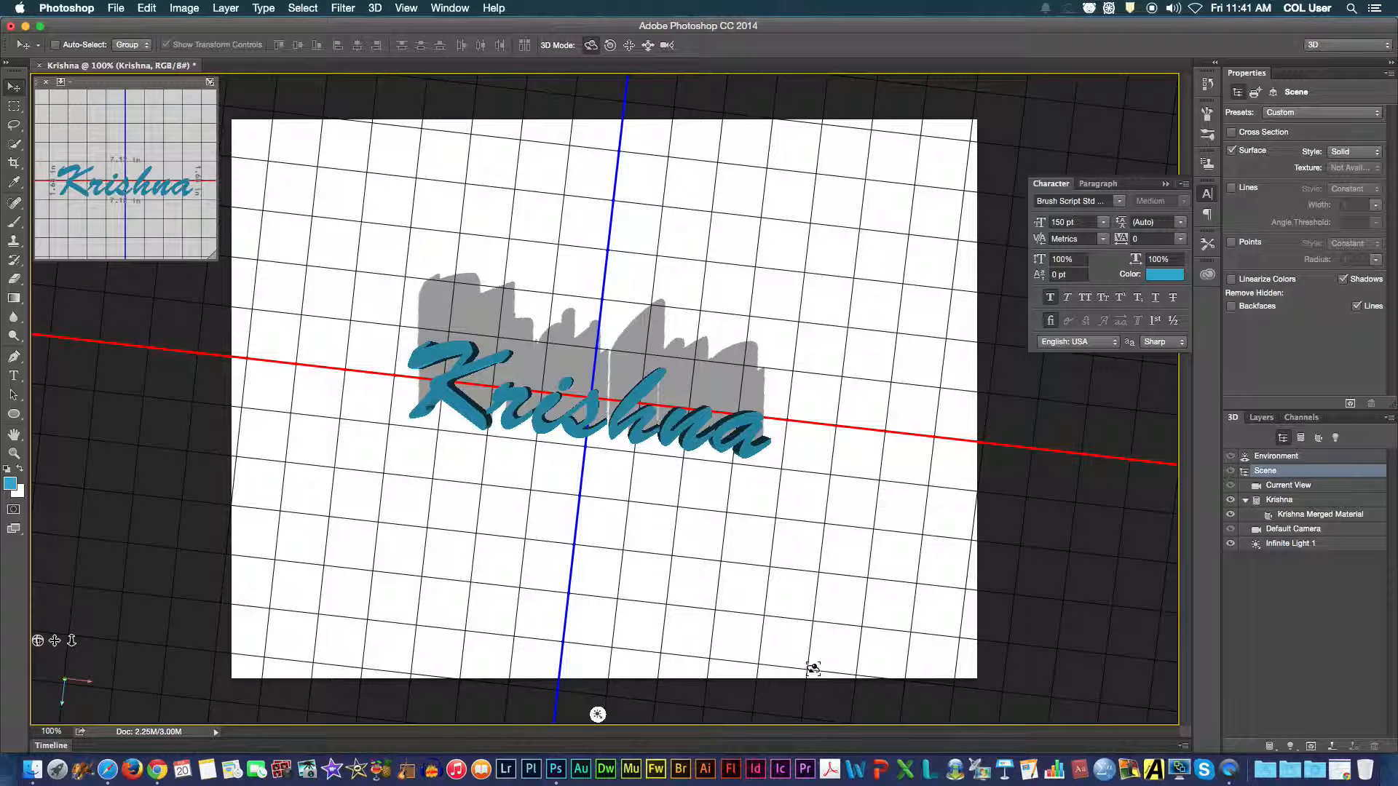
Switch to Acrobat and start creating a PDF from the exported U3D file in the desktop subfolder
click(833, 770)
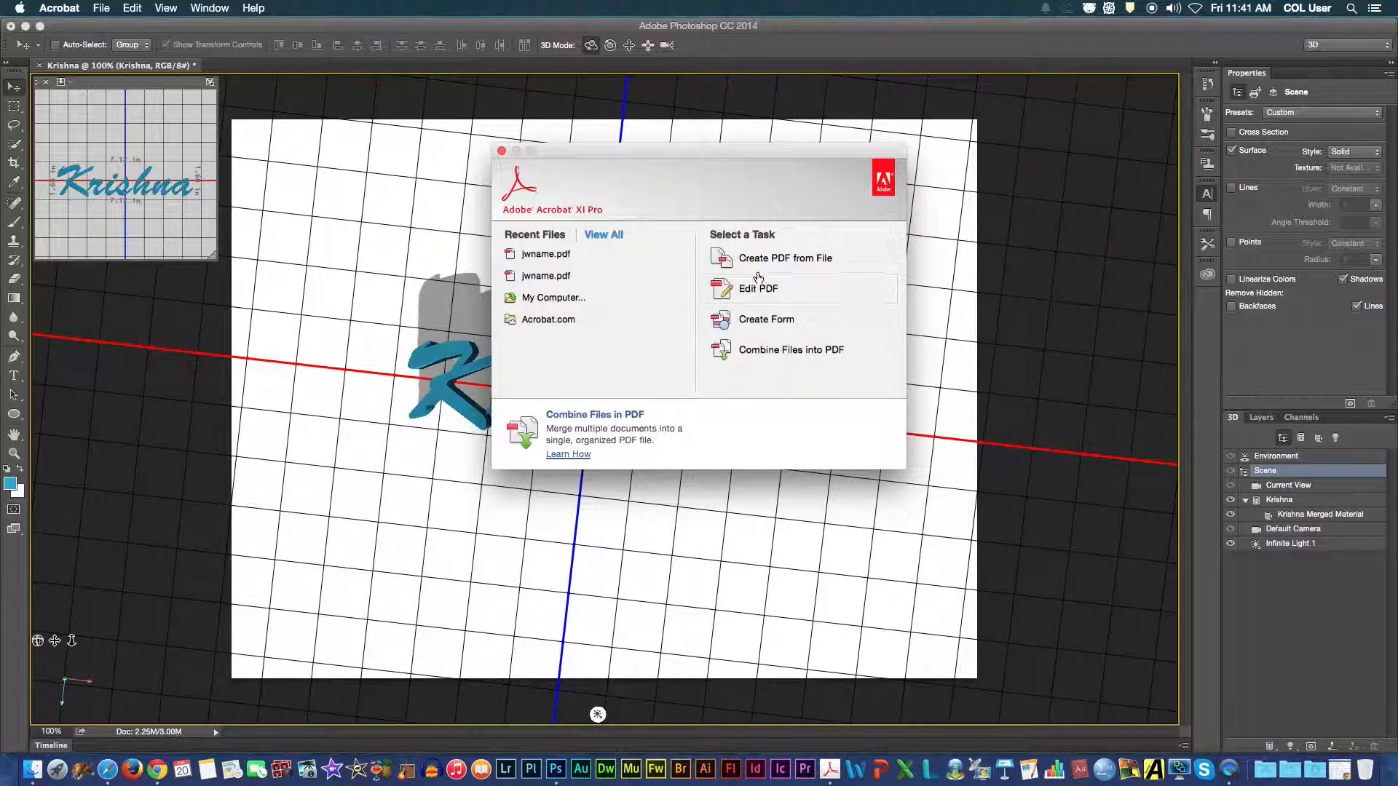
click(817, 260)
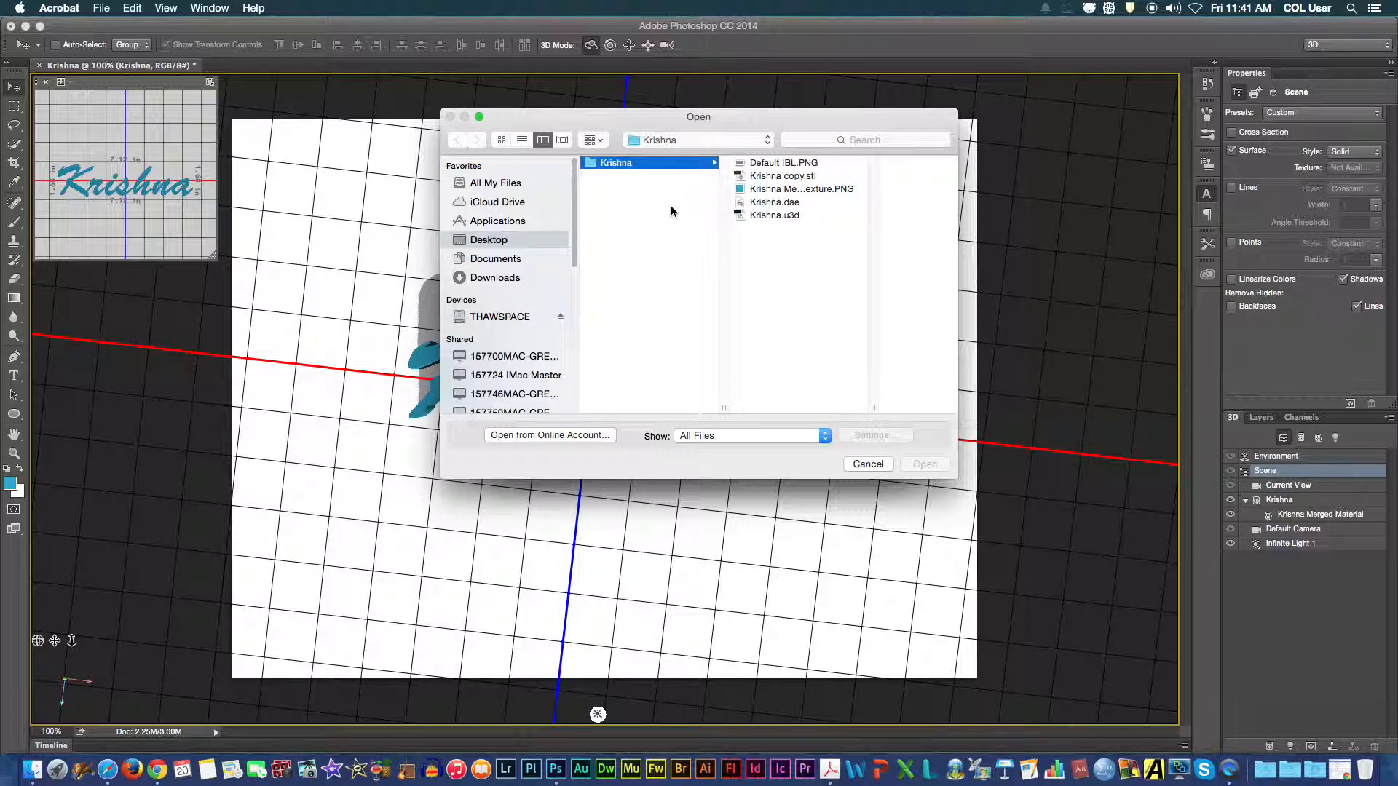
click(790, 216)
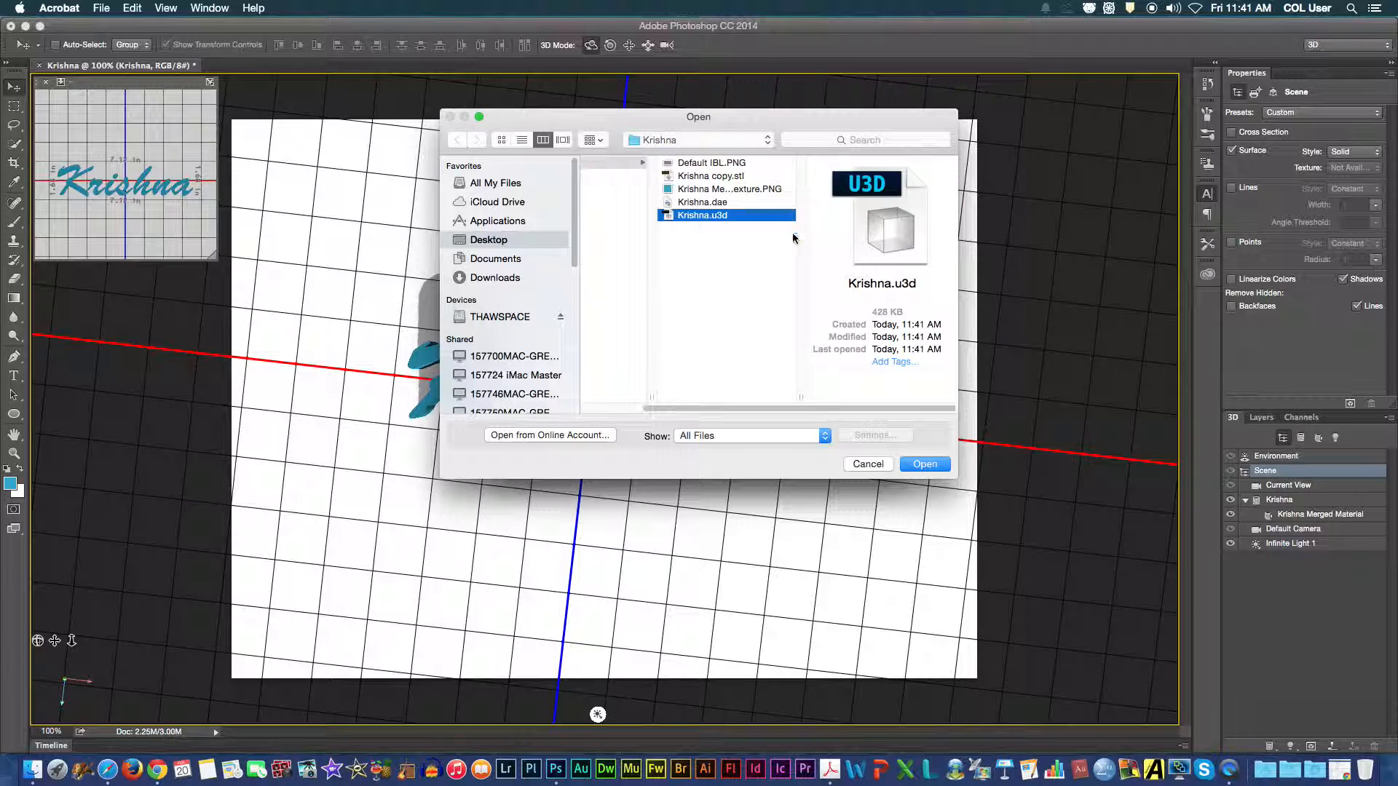
click(928, 463)
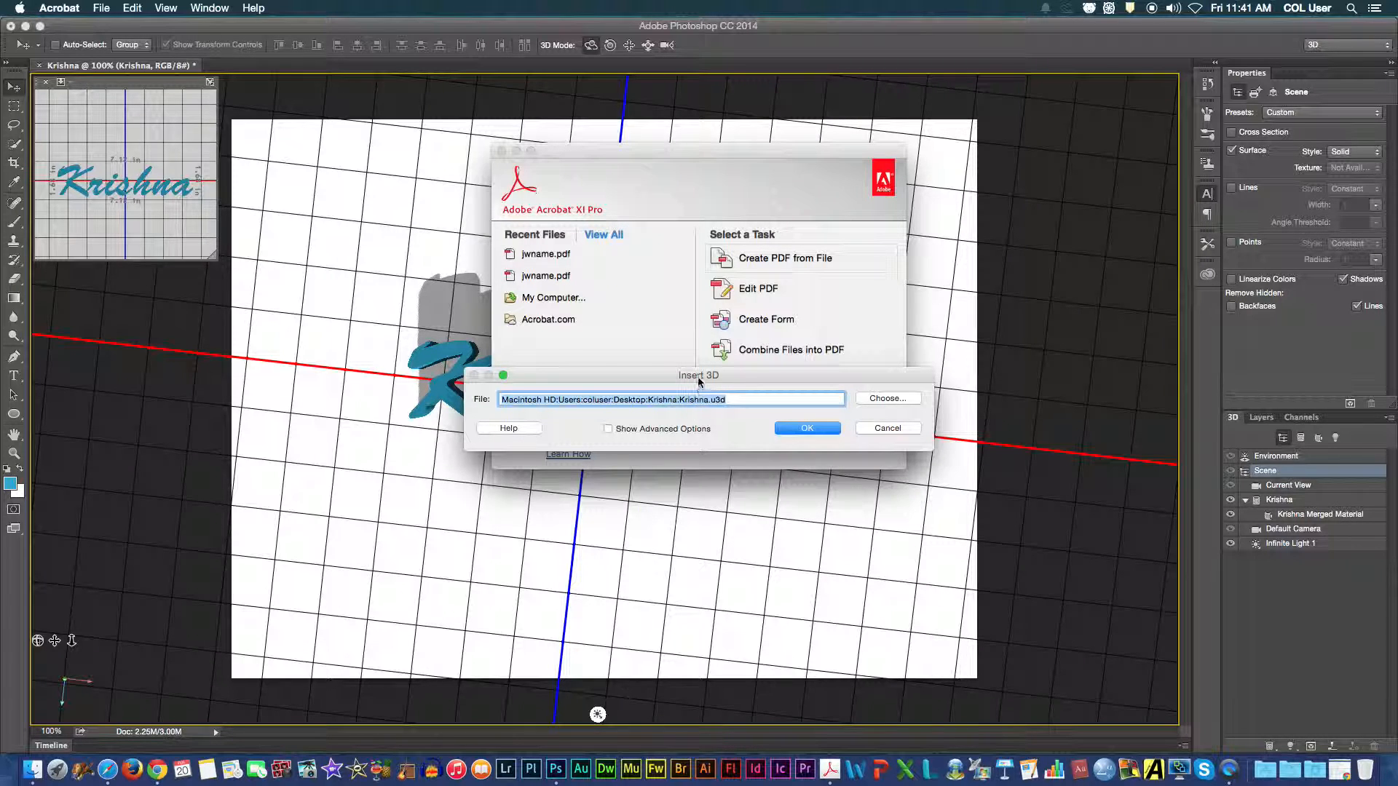
Show the advanced Insert 3D options and set the 3D background color to white, hex FFFFFF
drag(697, 376, 684, 264)
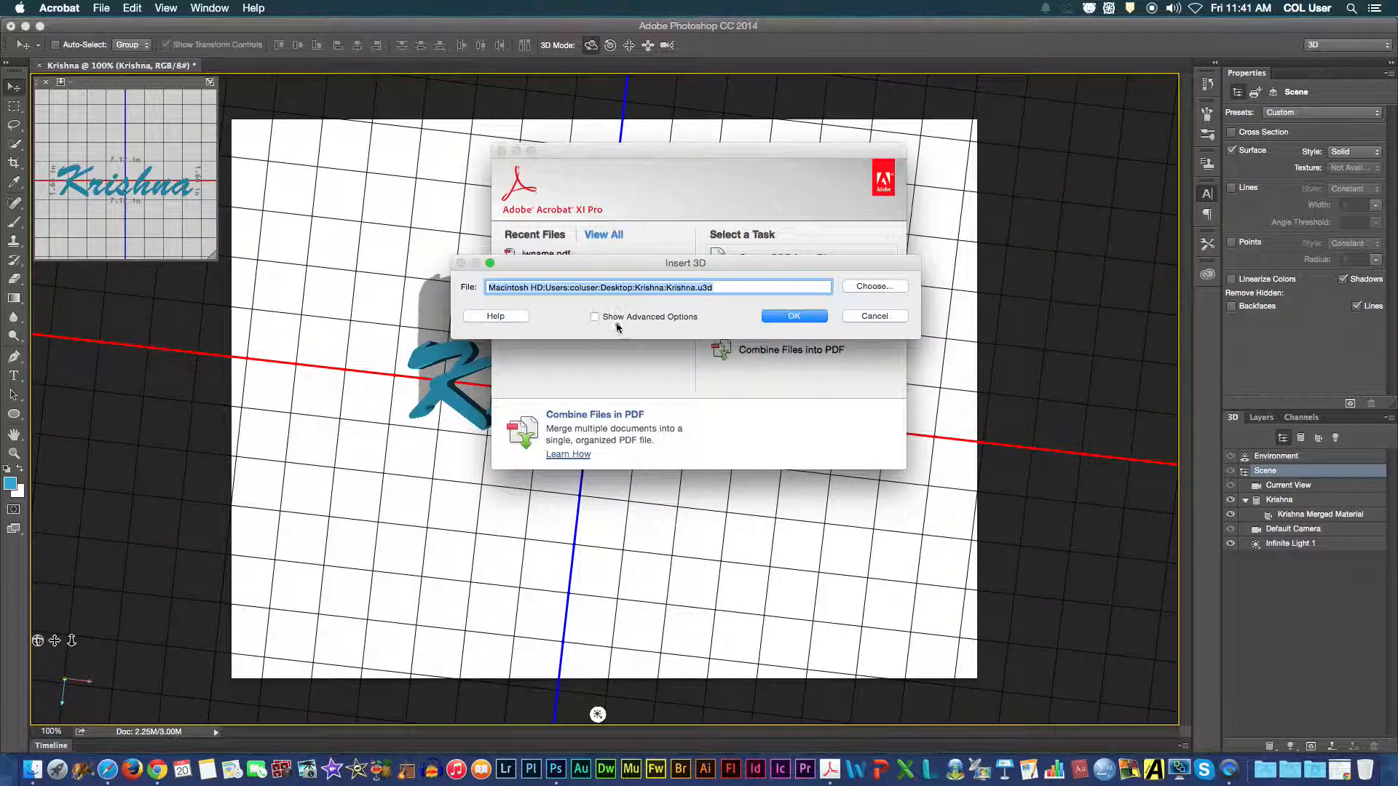
click(595, 316)
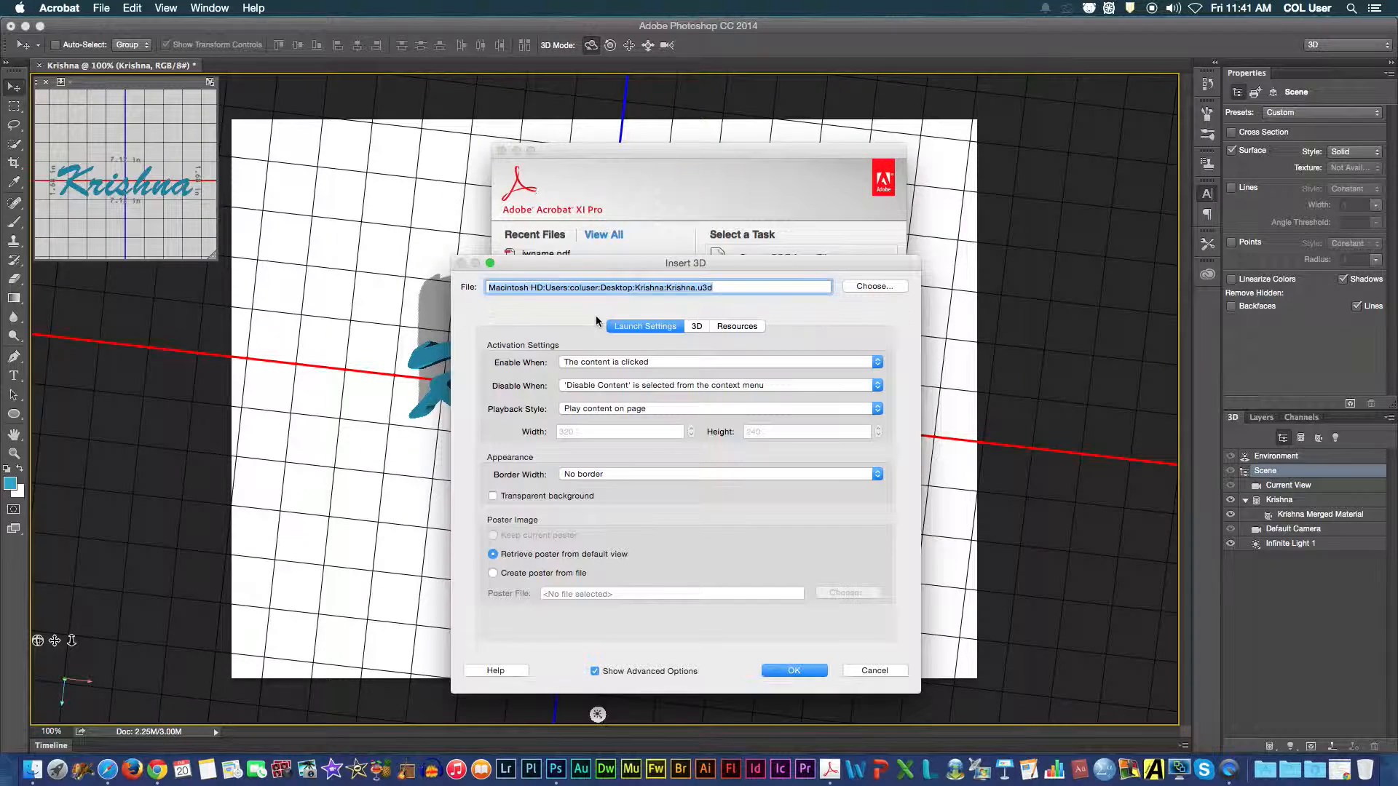
drag(654, 268, 645, 139)
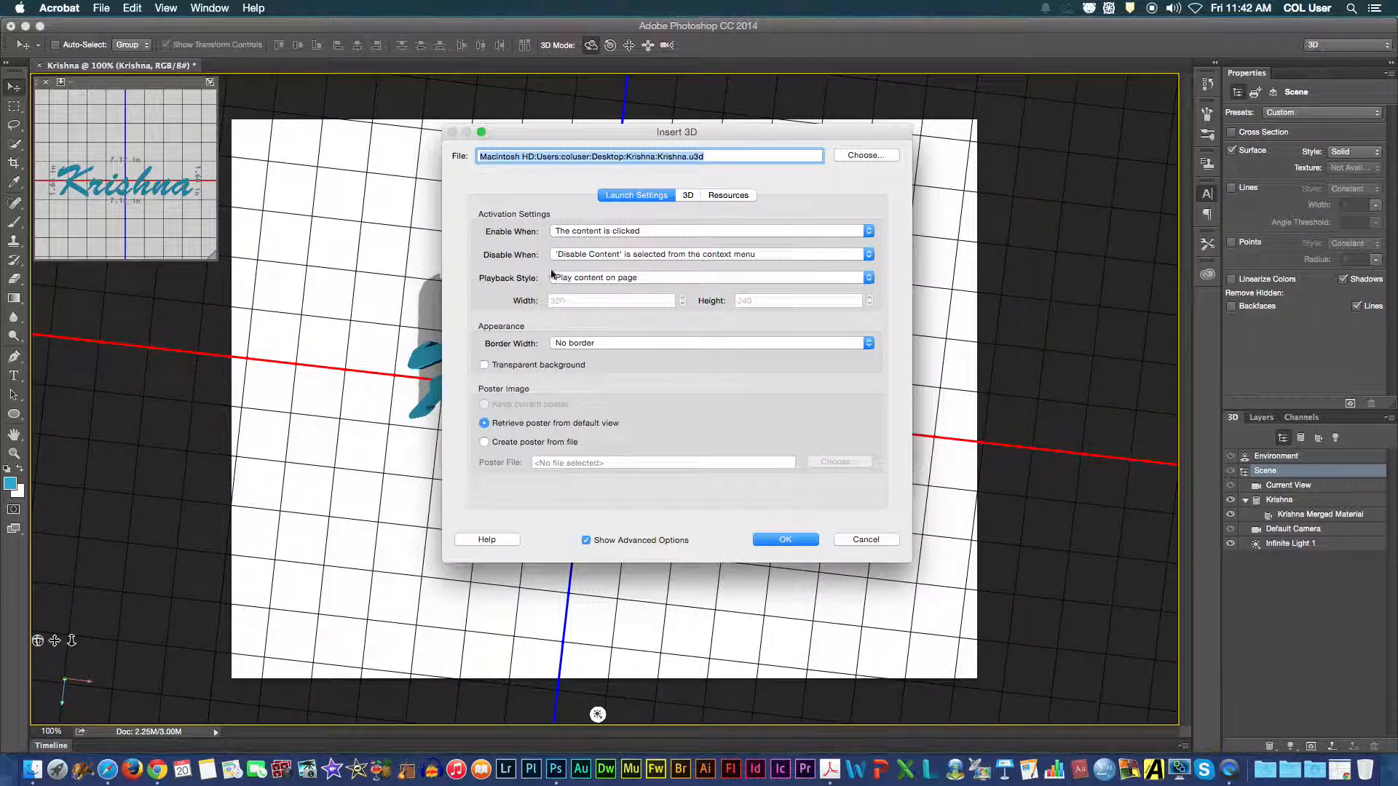
click(689, 195)
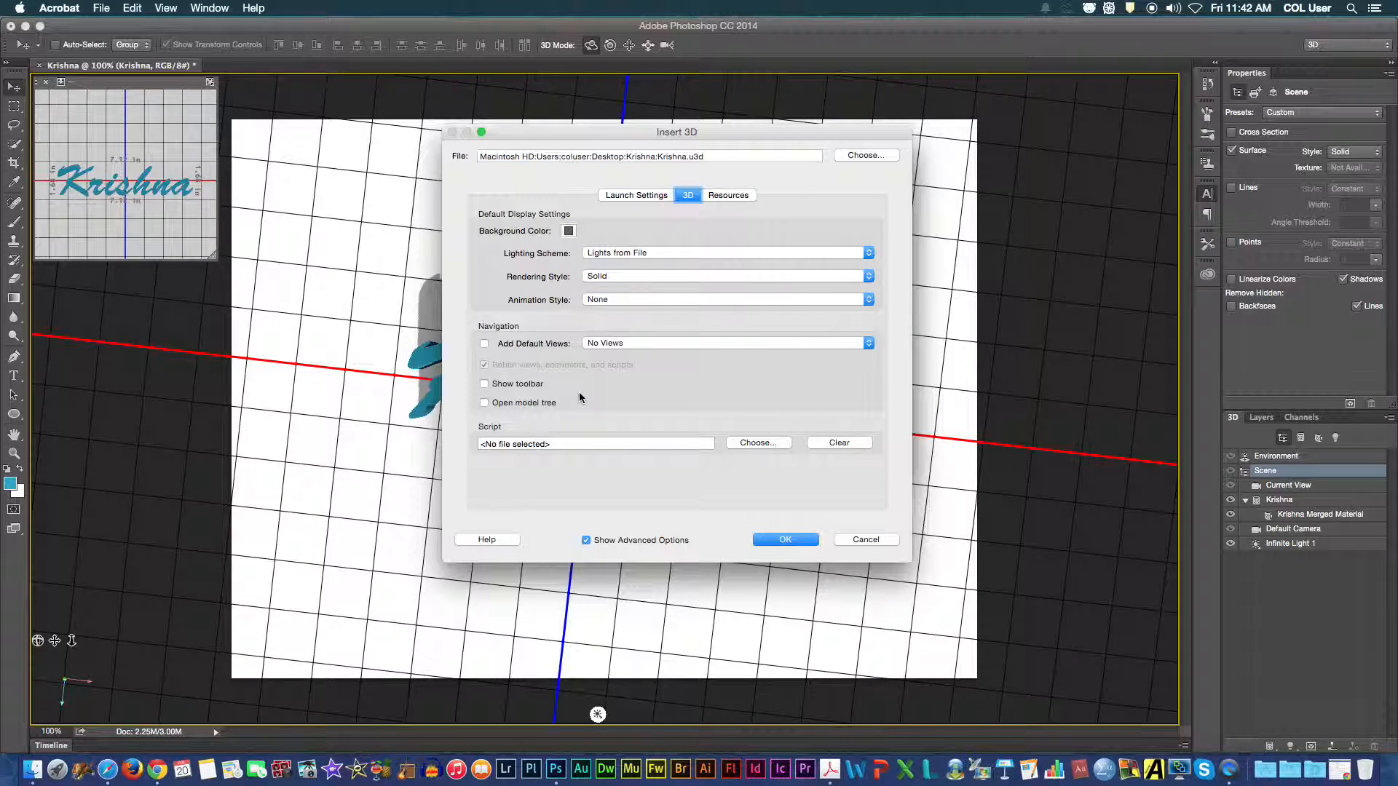
click(569, 232)
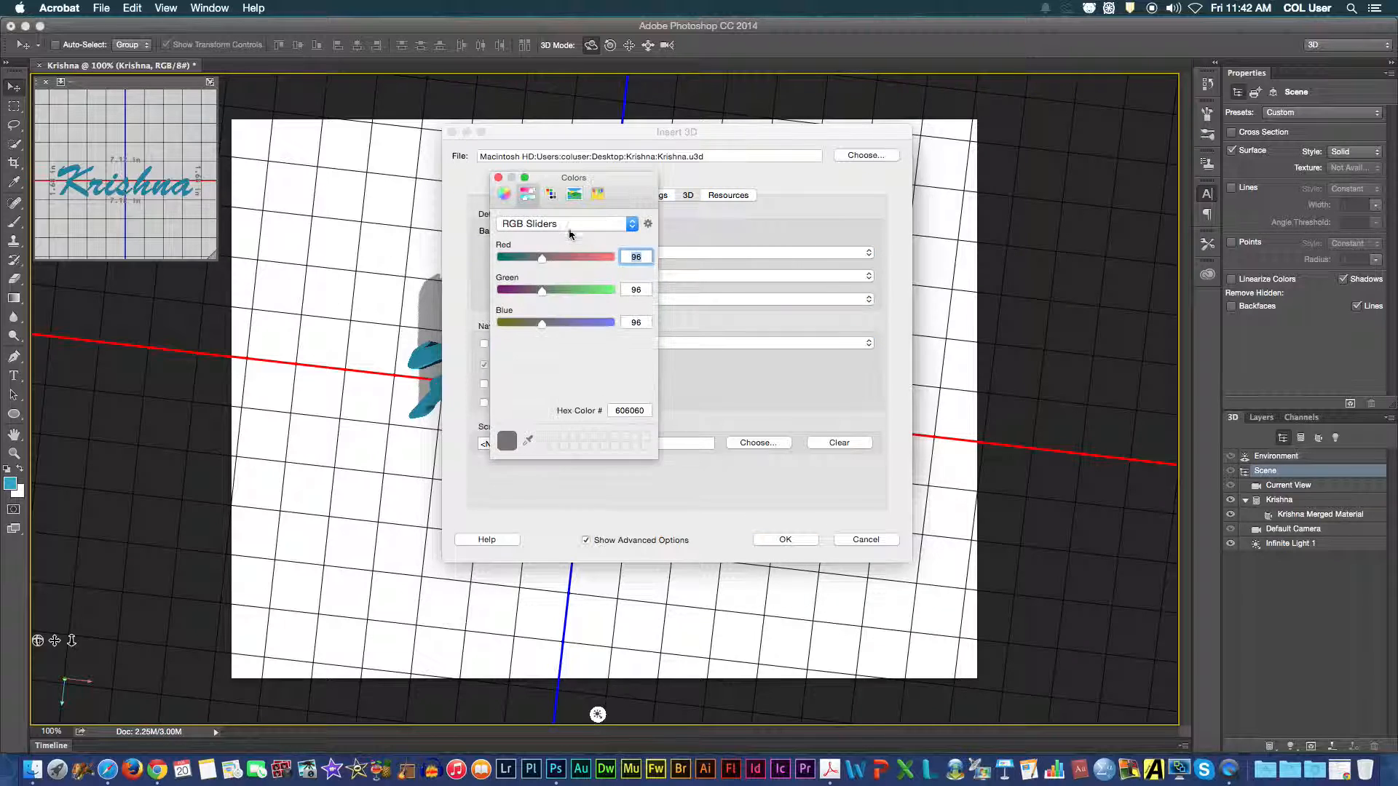
click(639, 413)
double_click(626, 411)
text(FFFFFF)
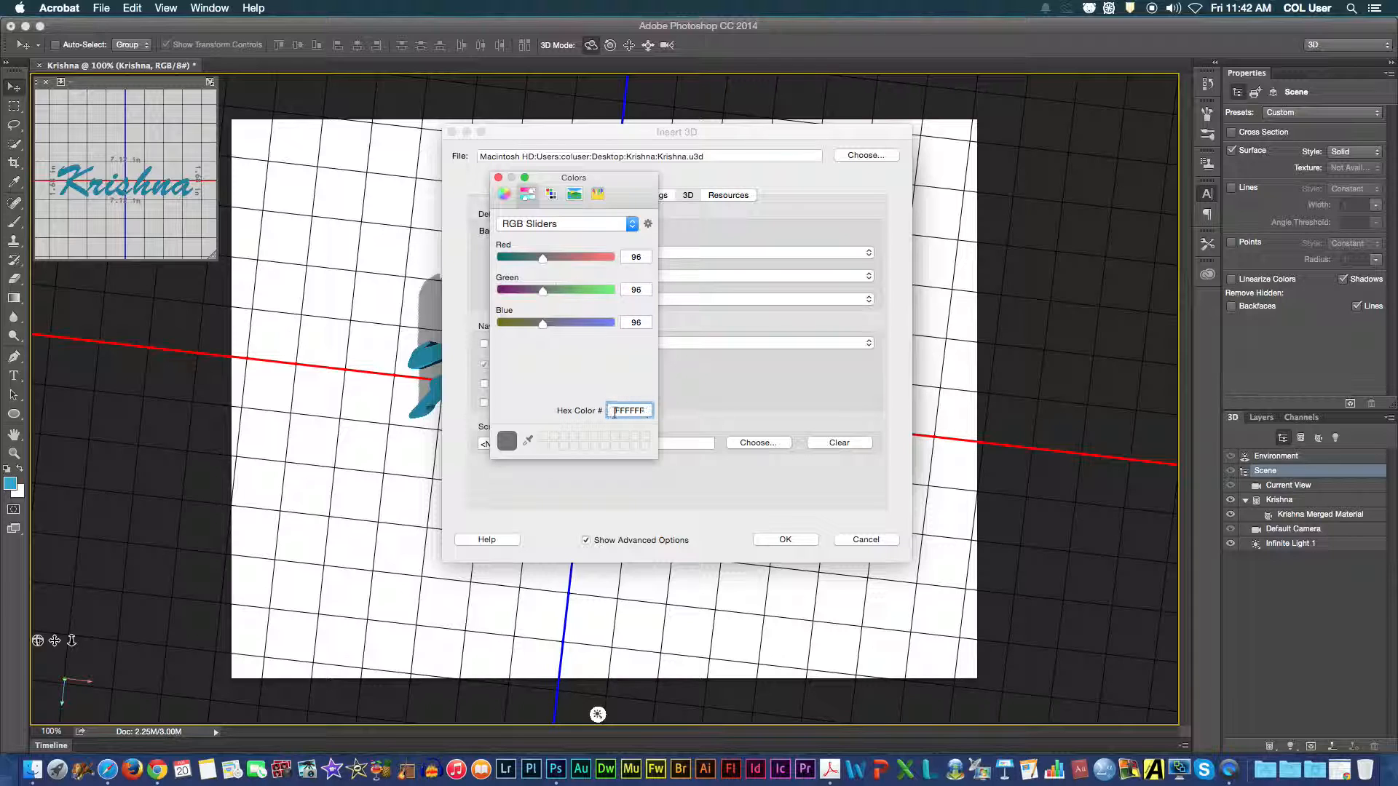
key(Return)
click(498, 178)
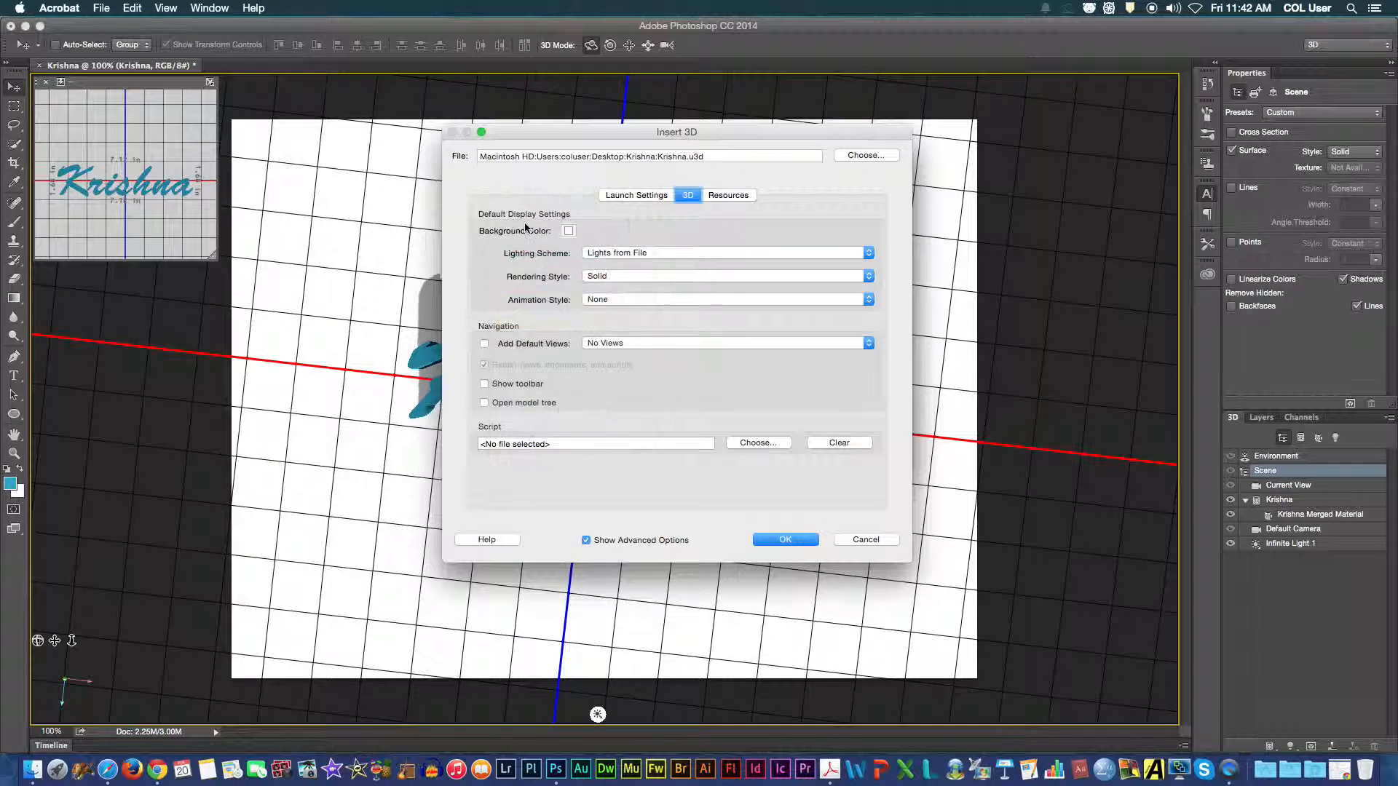
Choose "Left, Top, Front, Right, Bottom, Back (all ortho)" as the default views and generate the 3D PDF
click(620, 343)
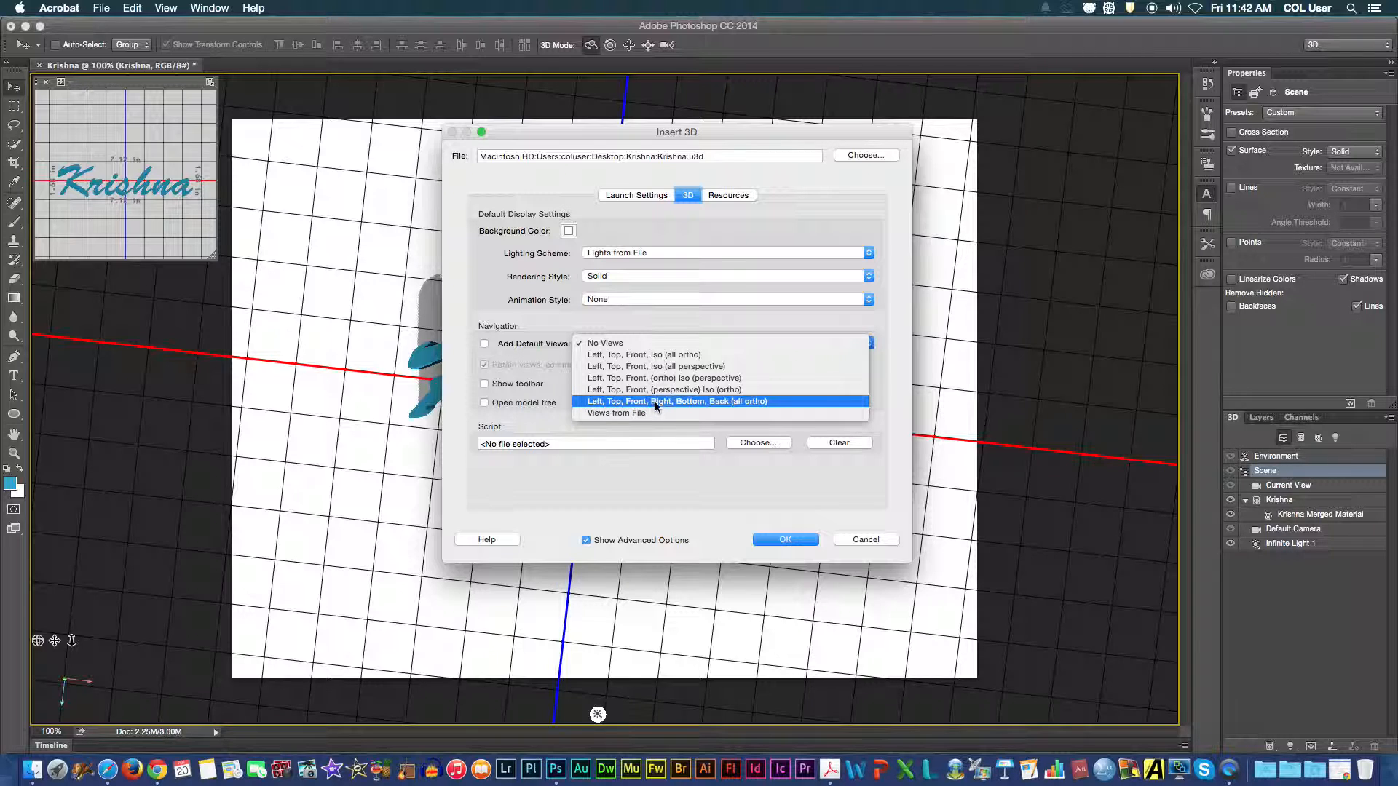
click(726, 402)
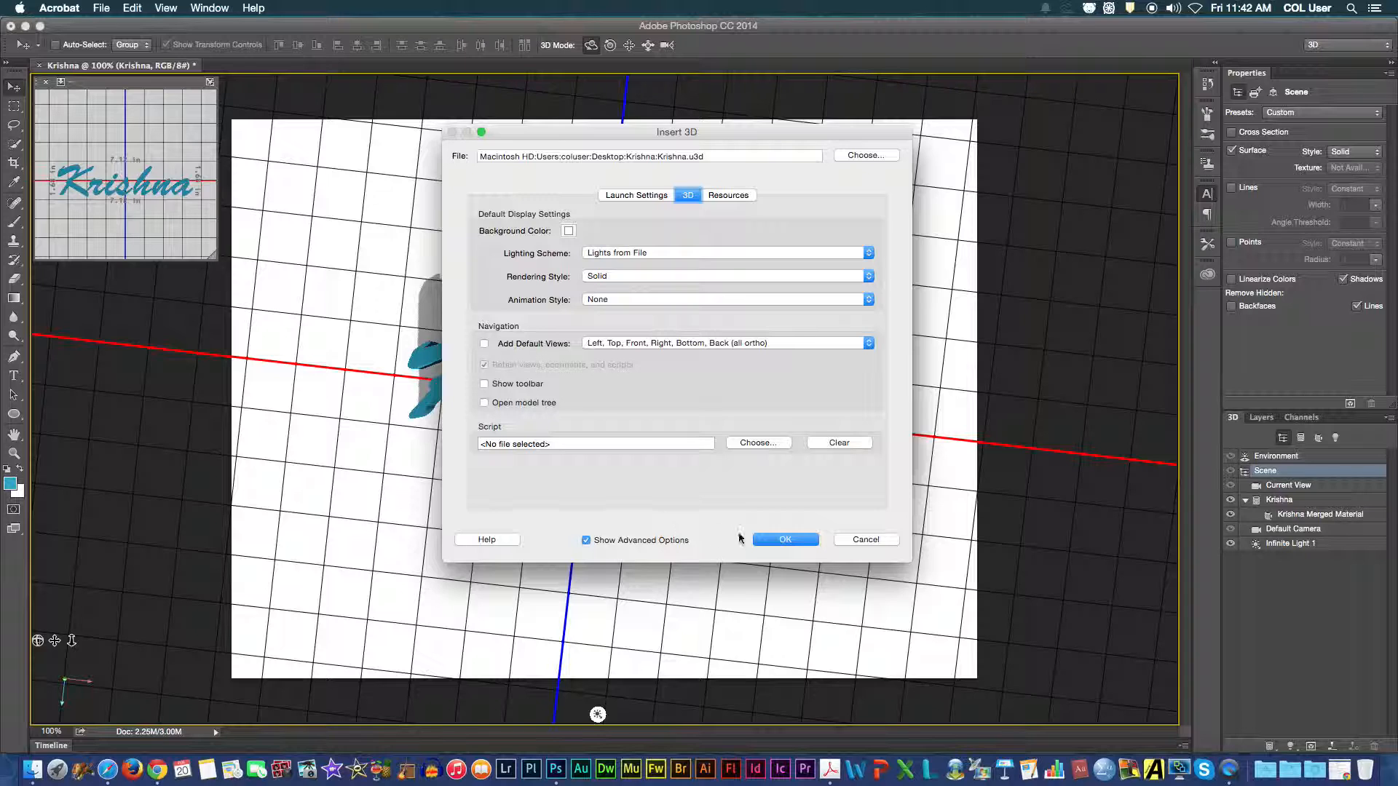
click(793, 540)
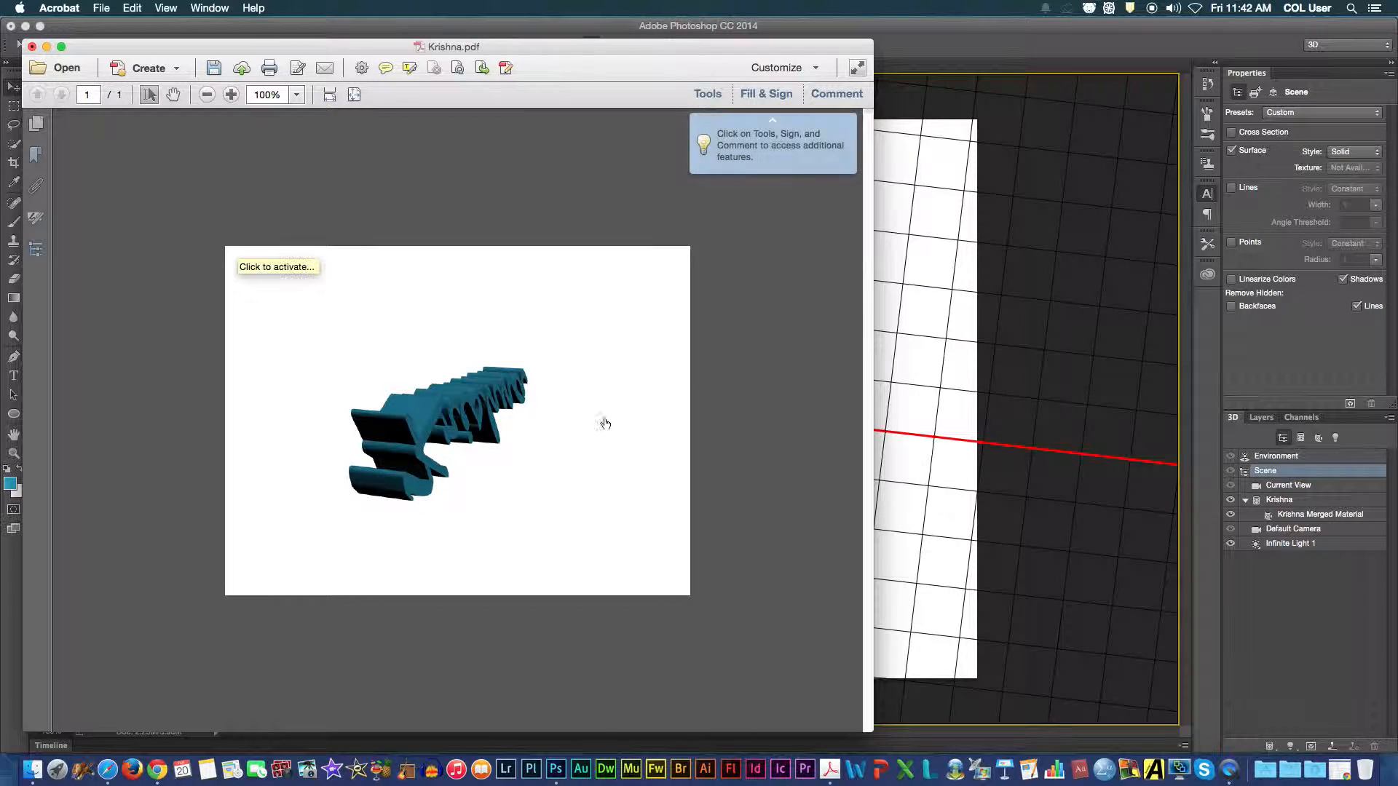
Activate and rotate the 3D text in the PDF, previewing it under lighting schemes such as Day, Blue and Cube Lights
drag(510, 361, 480, 414)
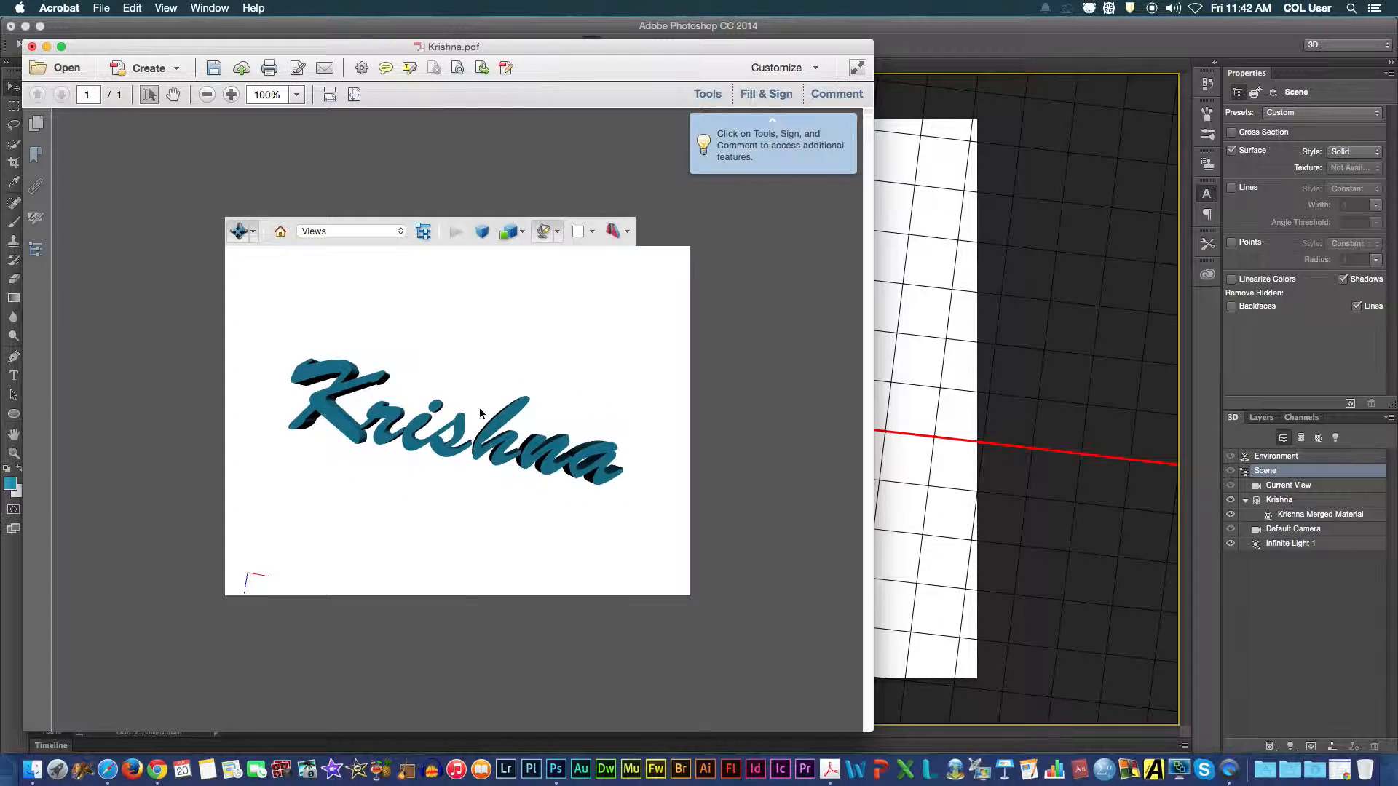
click(593, 231)
click(556, 232)
click(556, 232)
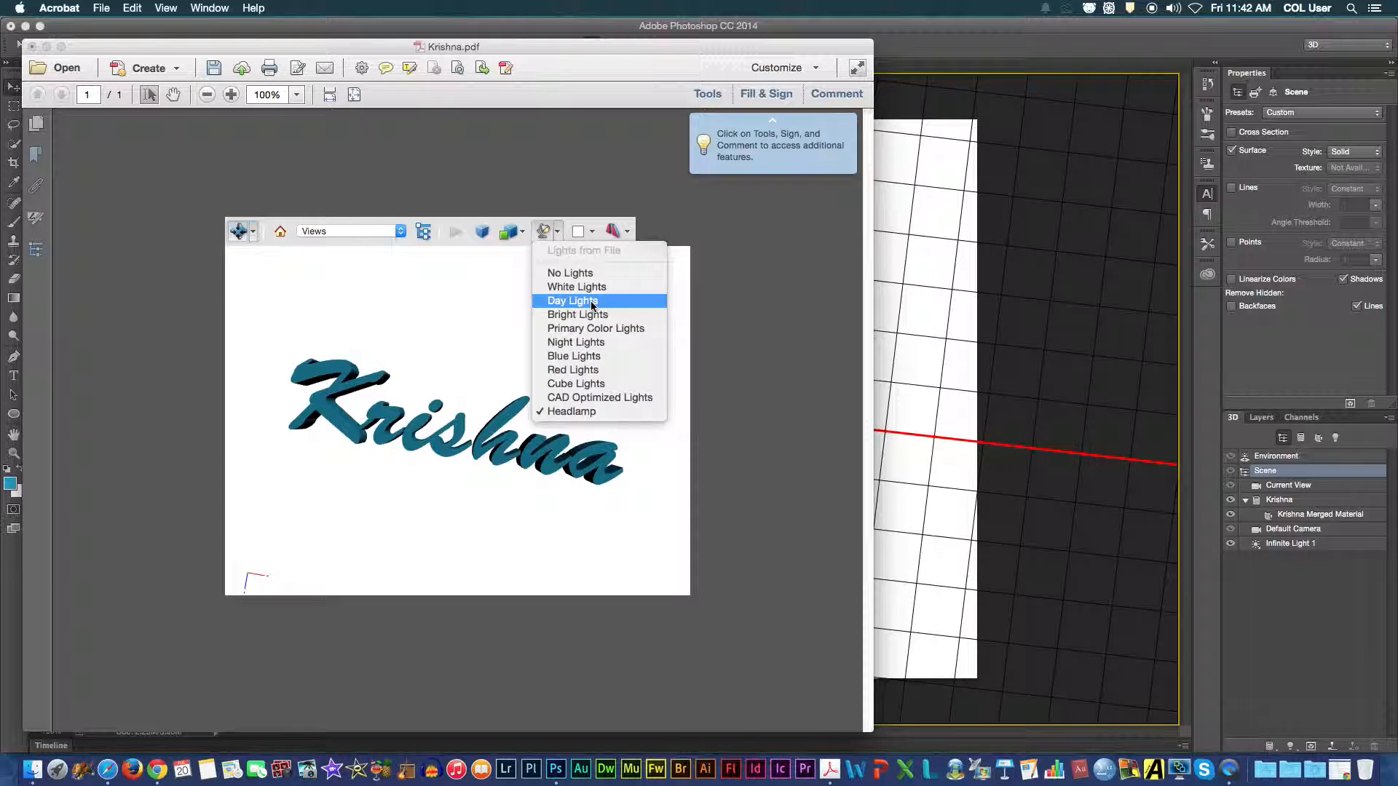
click(569, 300)
click(558, 233)
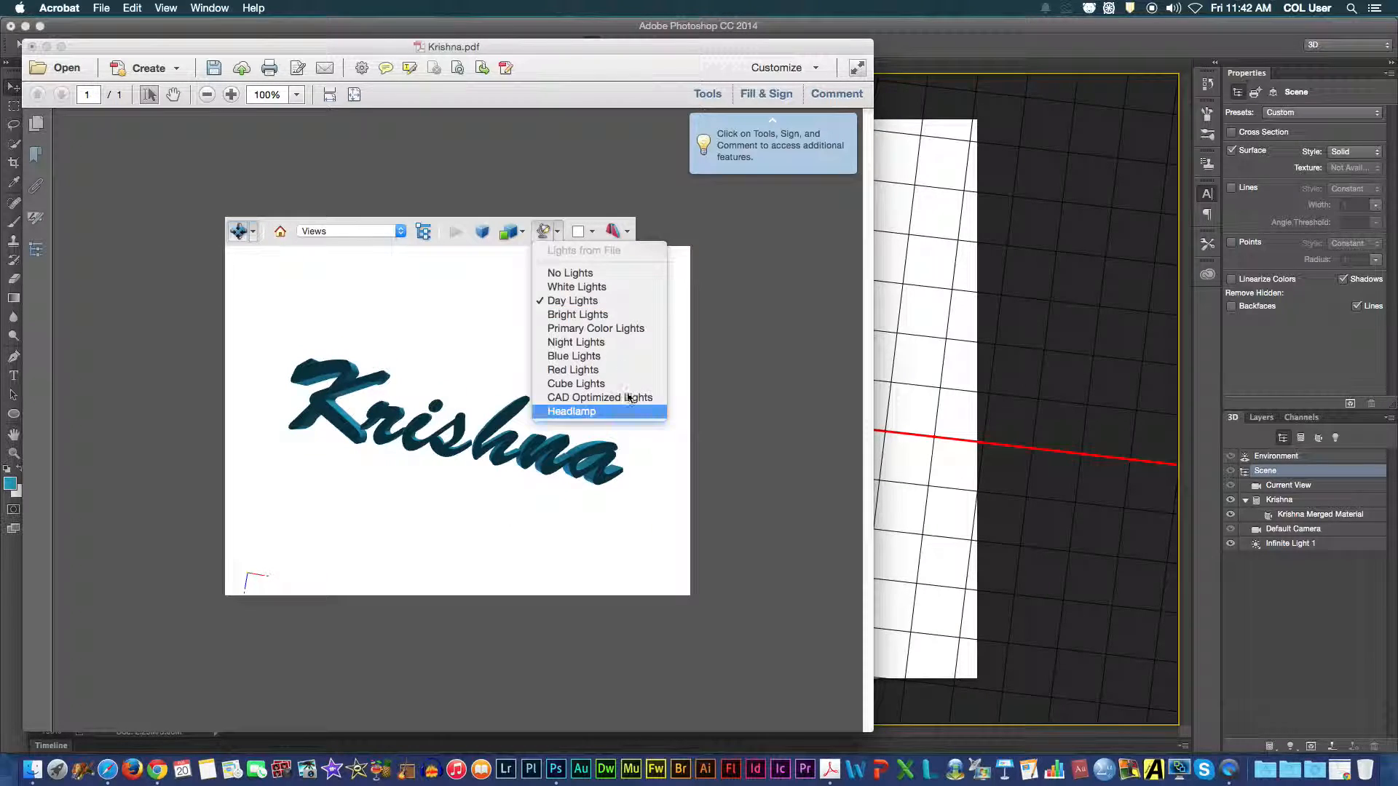
click(582, 356)
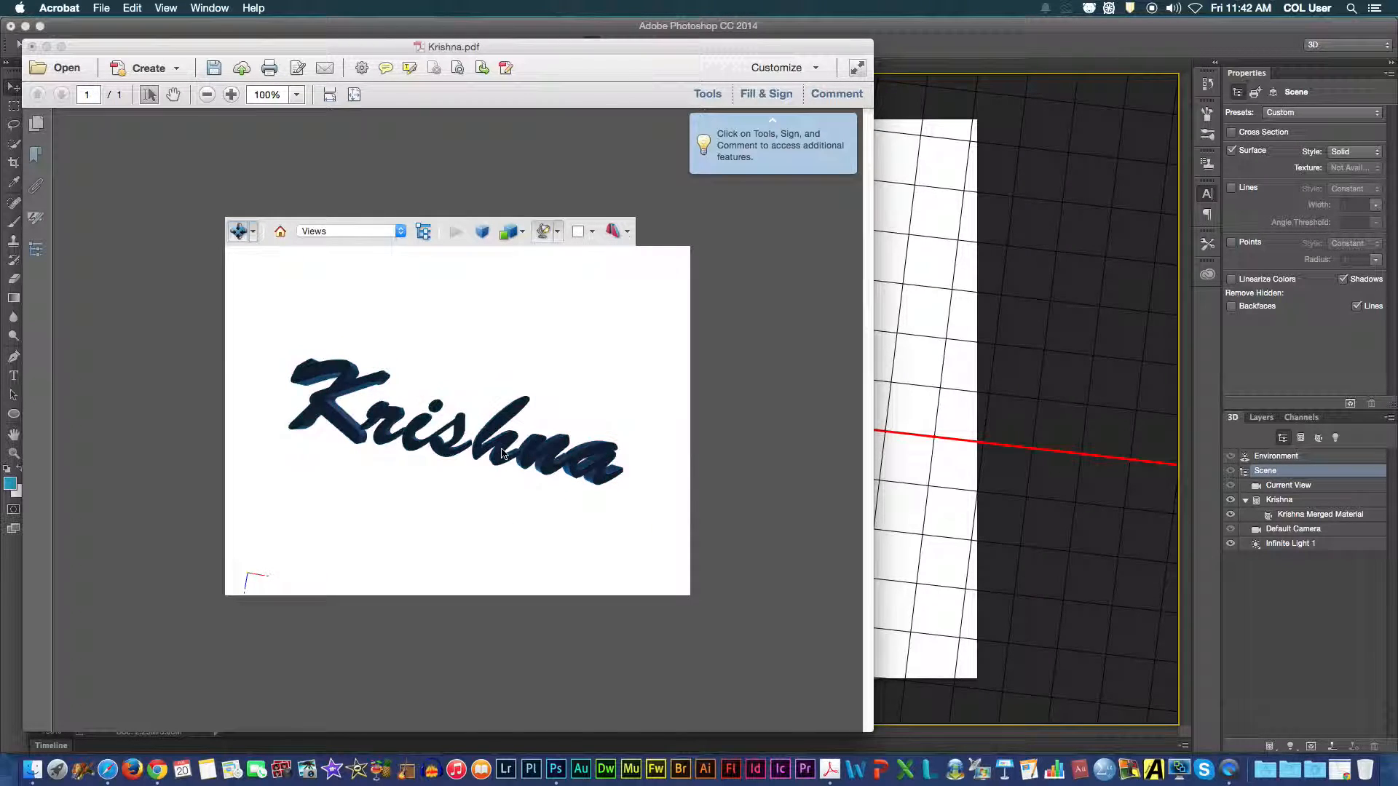
click(559, 232)
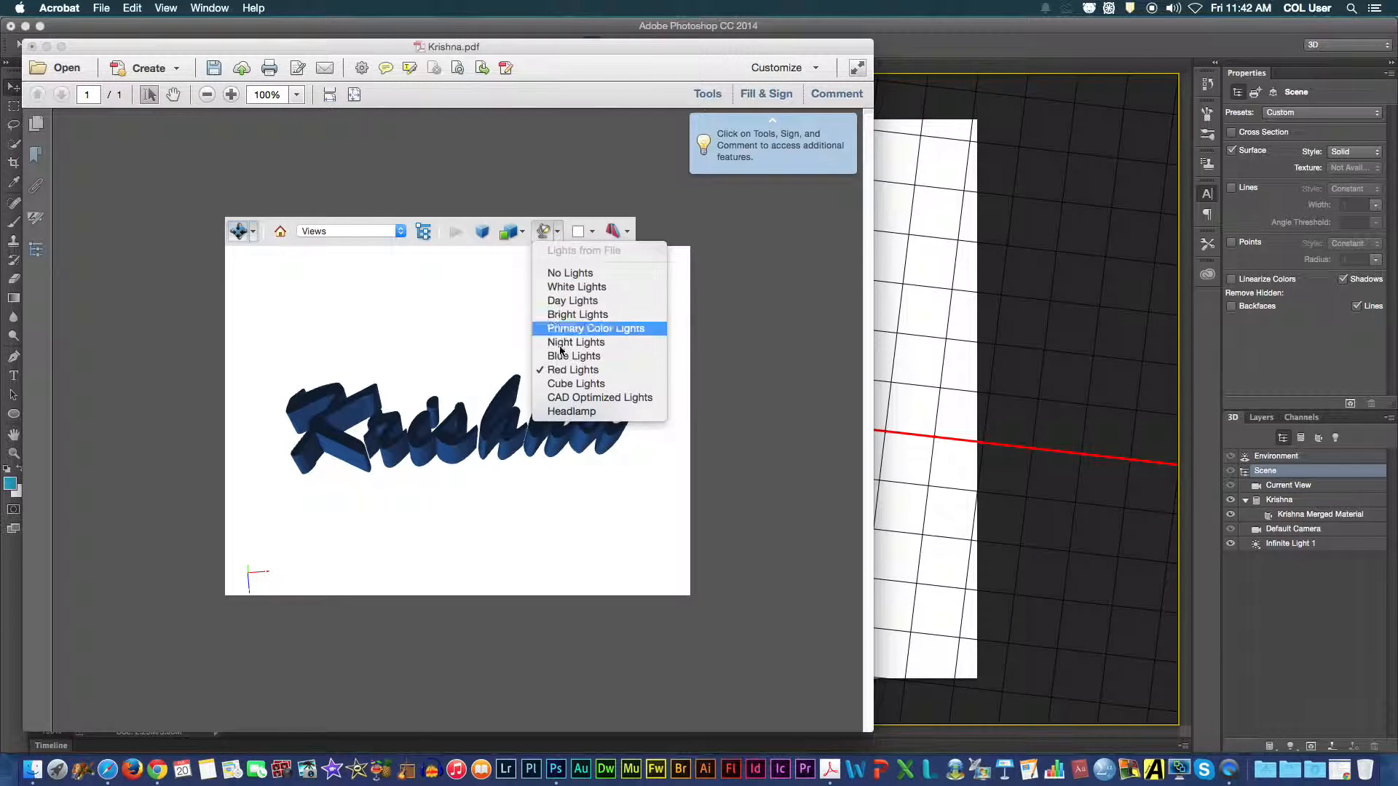
click(571, 384)
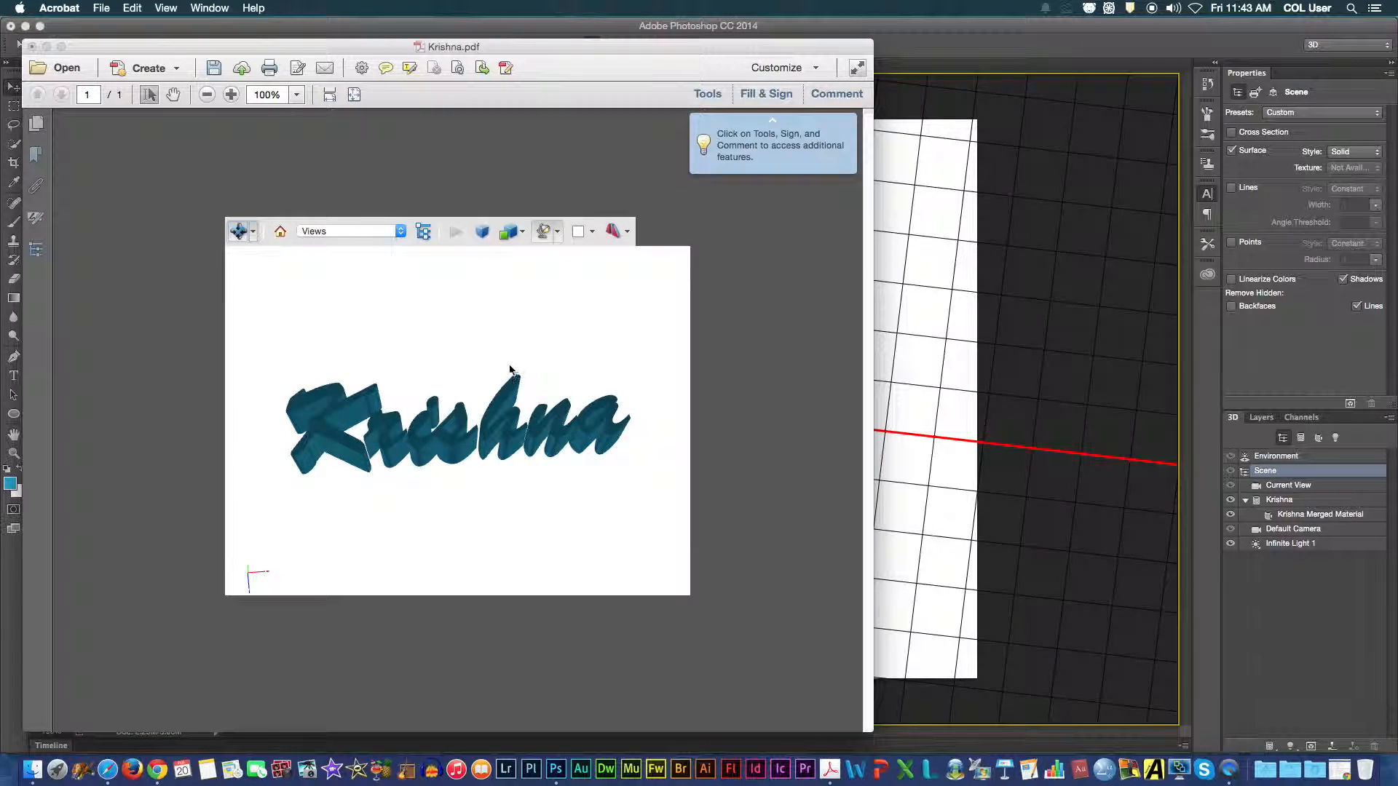
Close the PDF without saving its changes and switch back to Photoshop
click(31, 47)
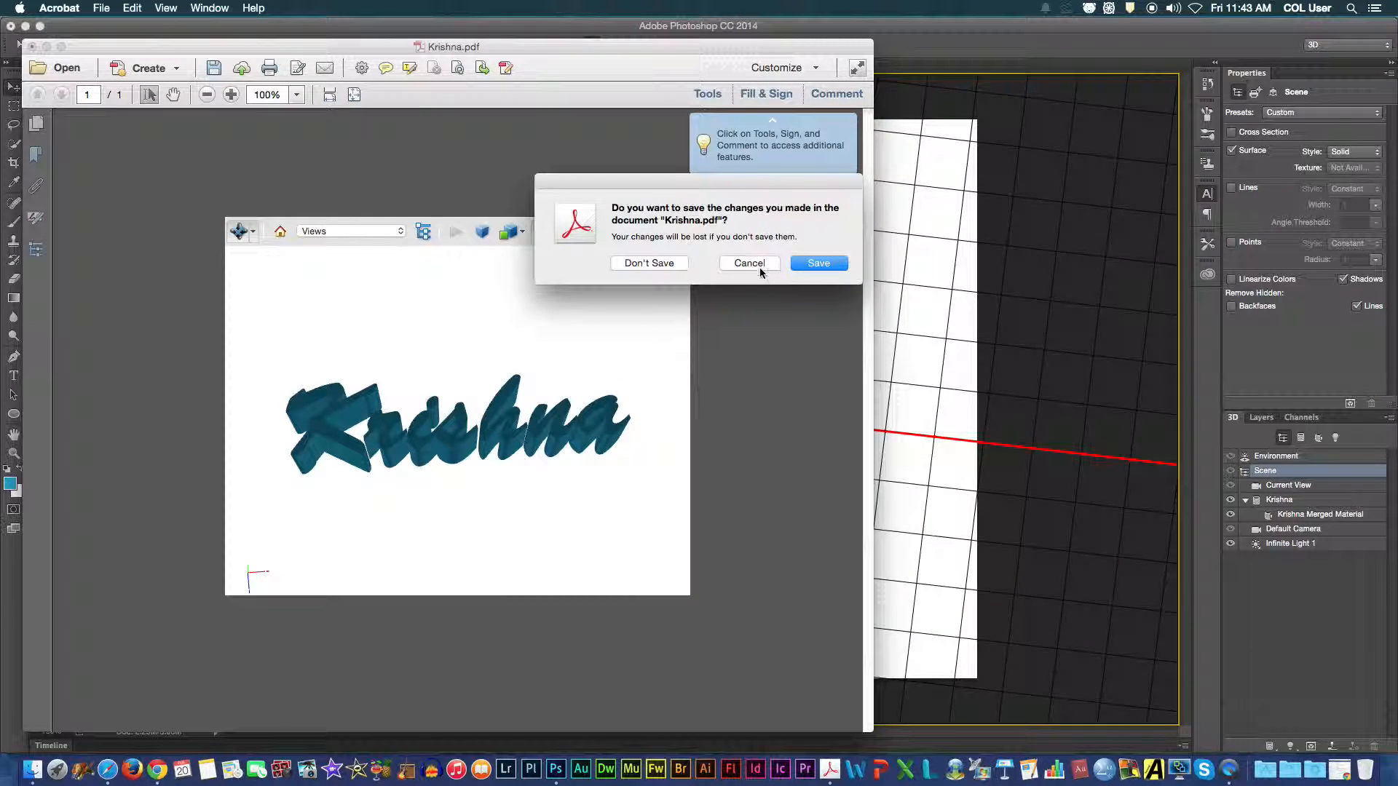
click(683, 263)
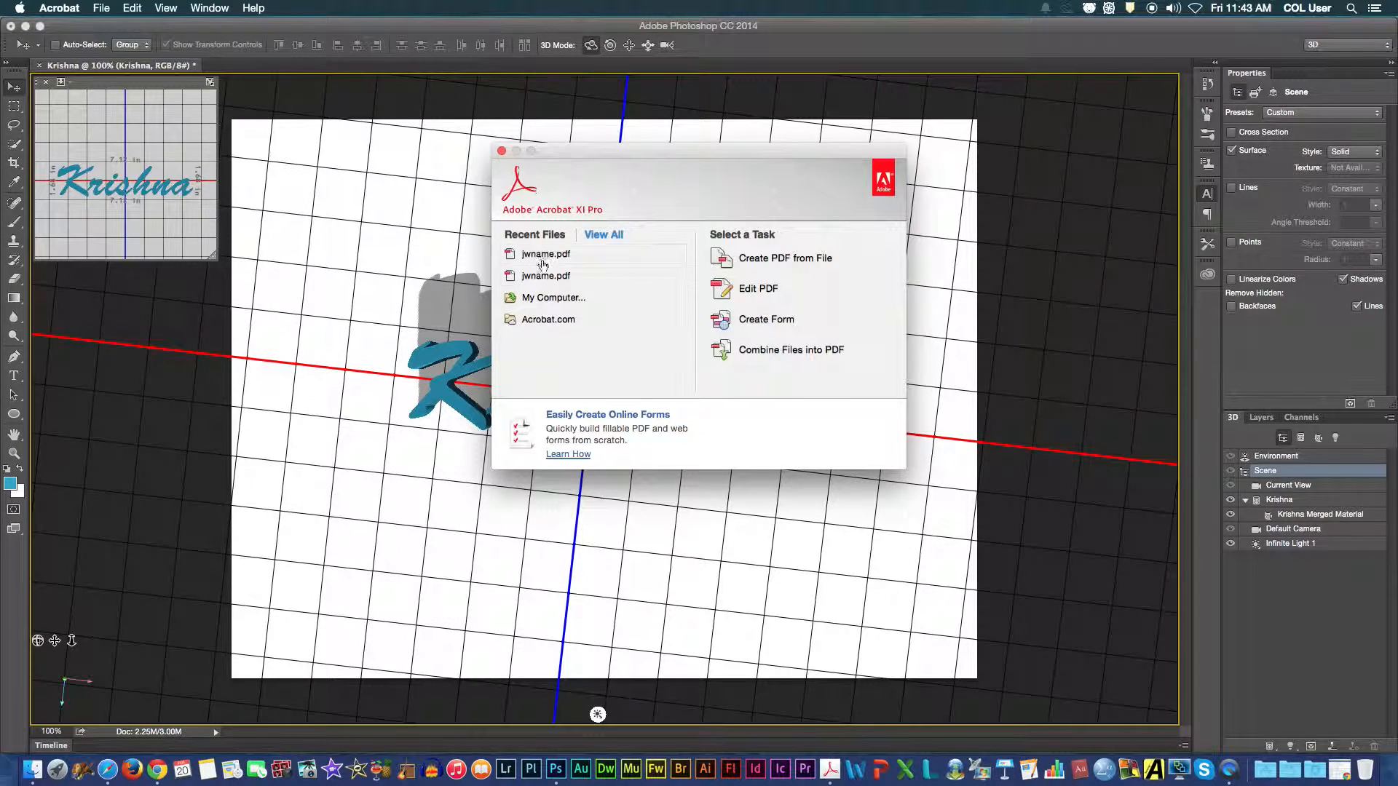
click(437, 232)
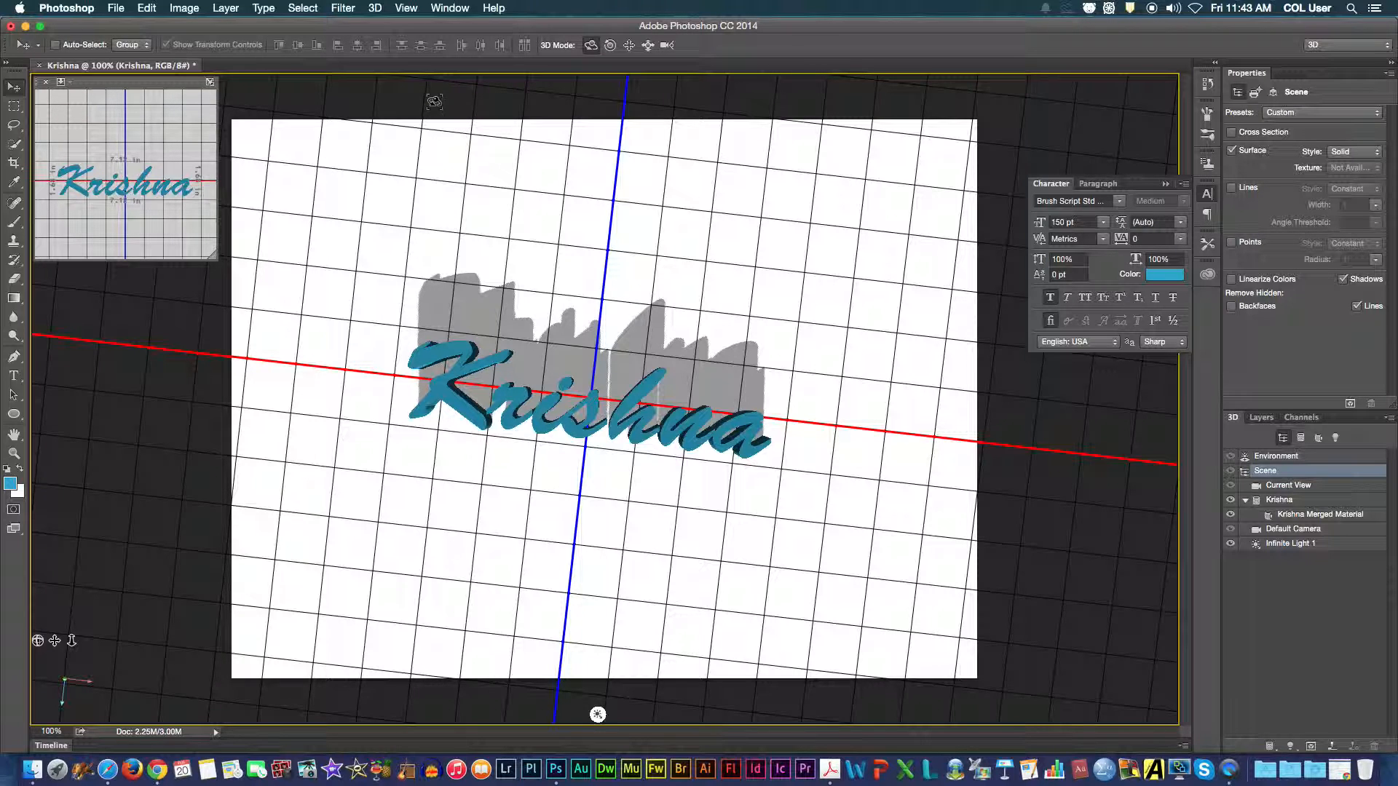
Start another export of the 3D layer into the same folder, using the Flash 3D format
click(375, 9)
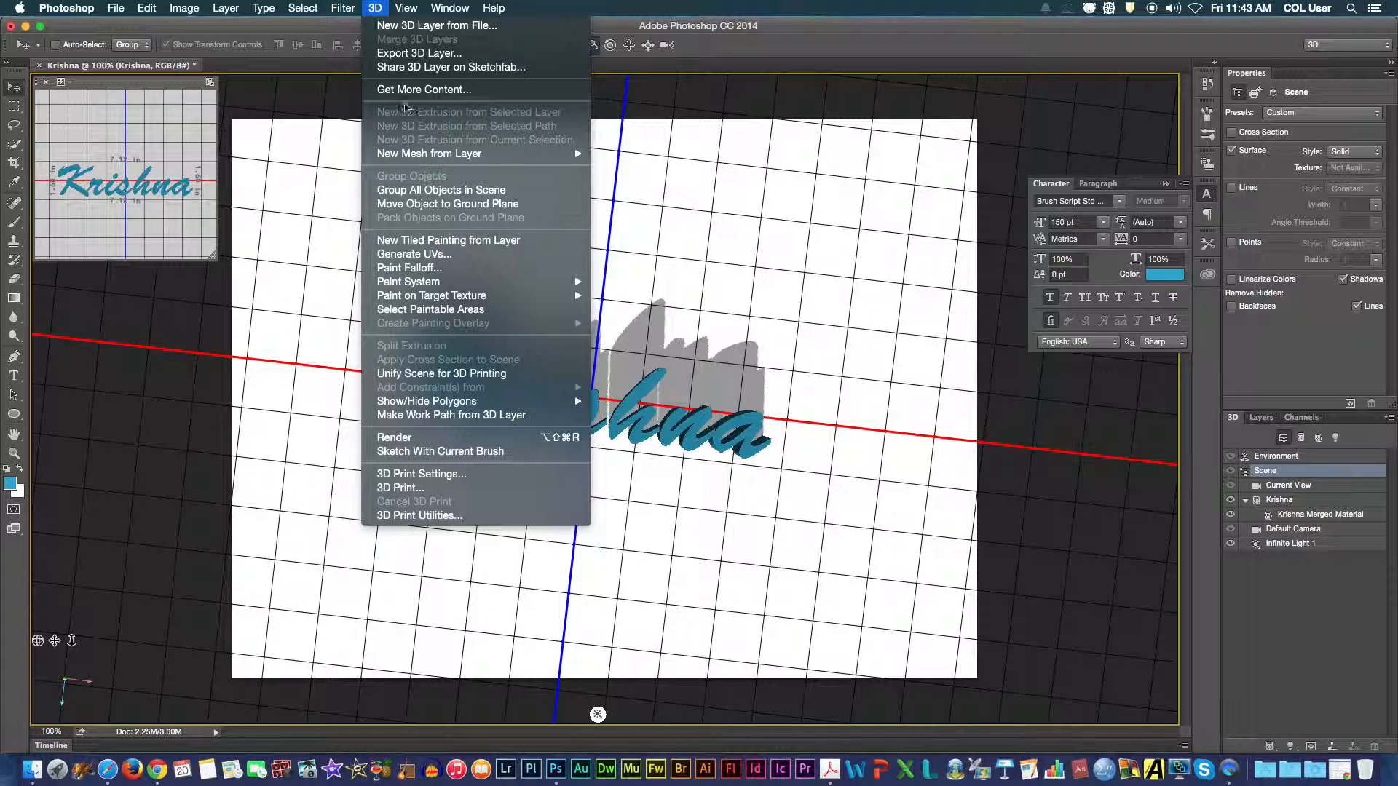
click(426, 55)
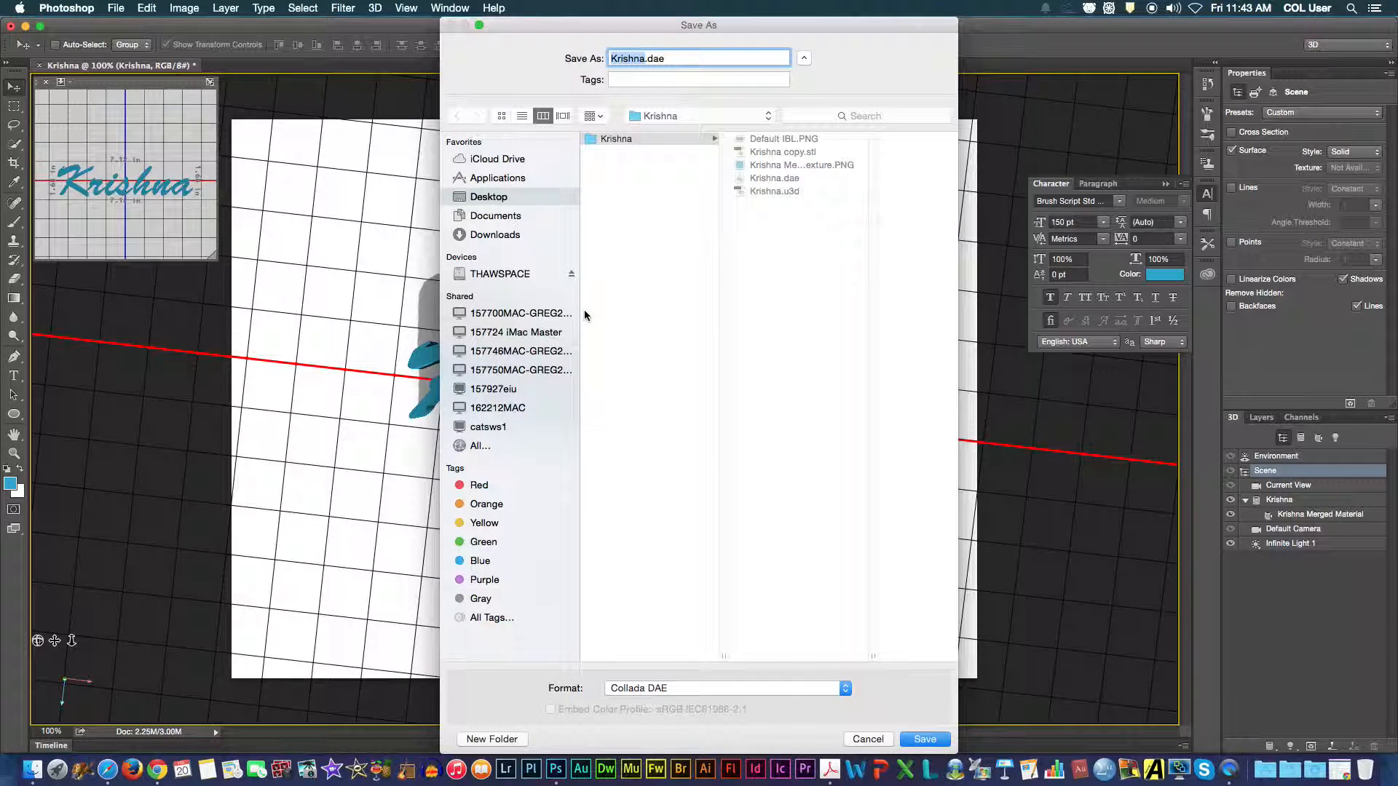
click(846, 688)
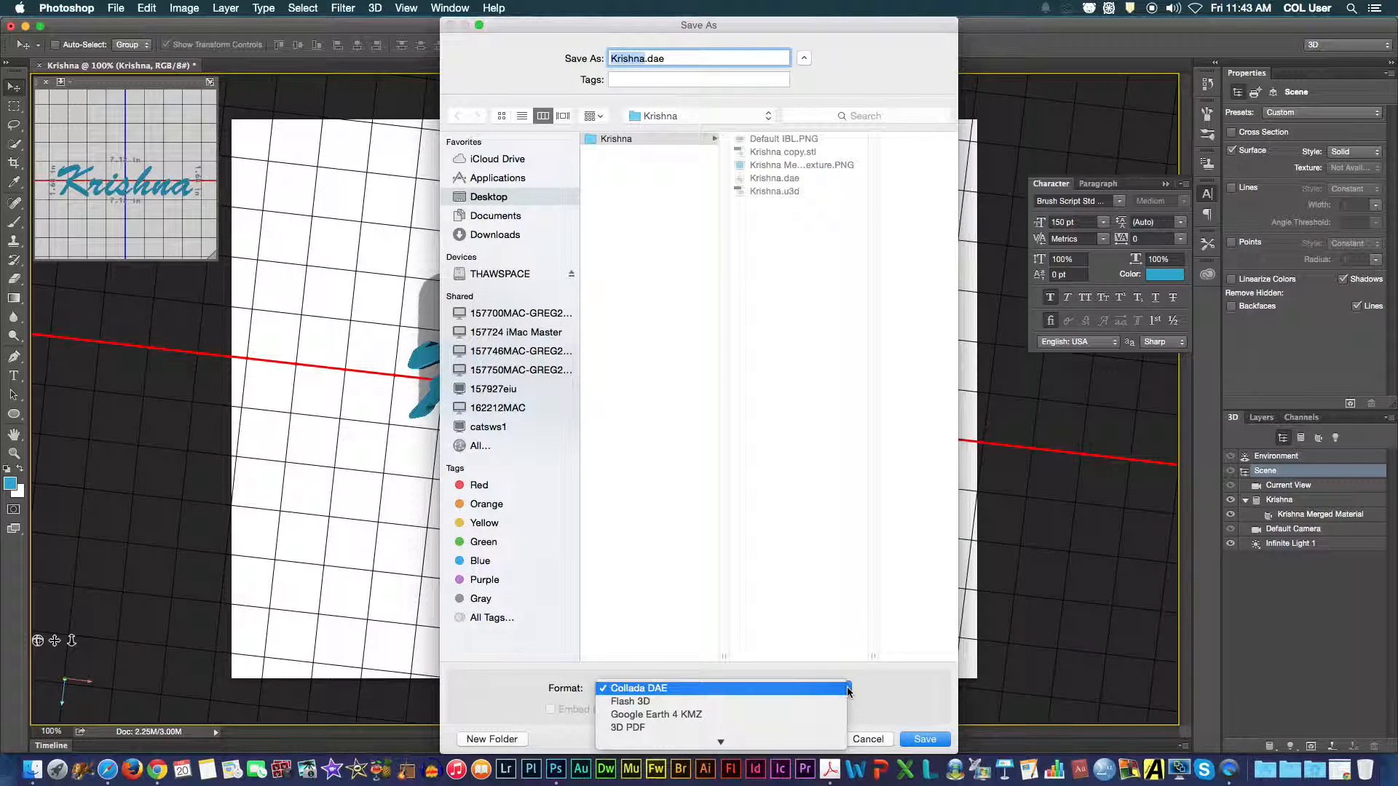
click(637, 702)
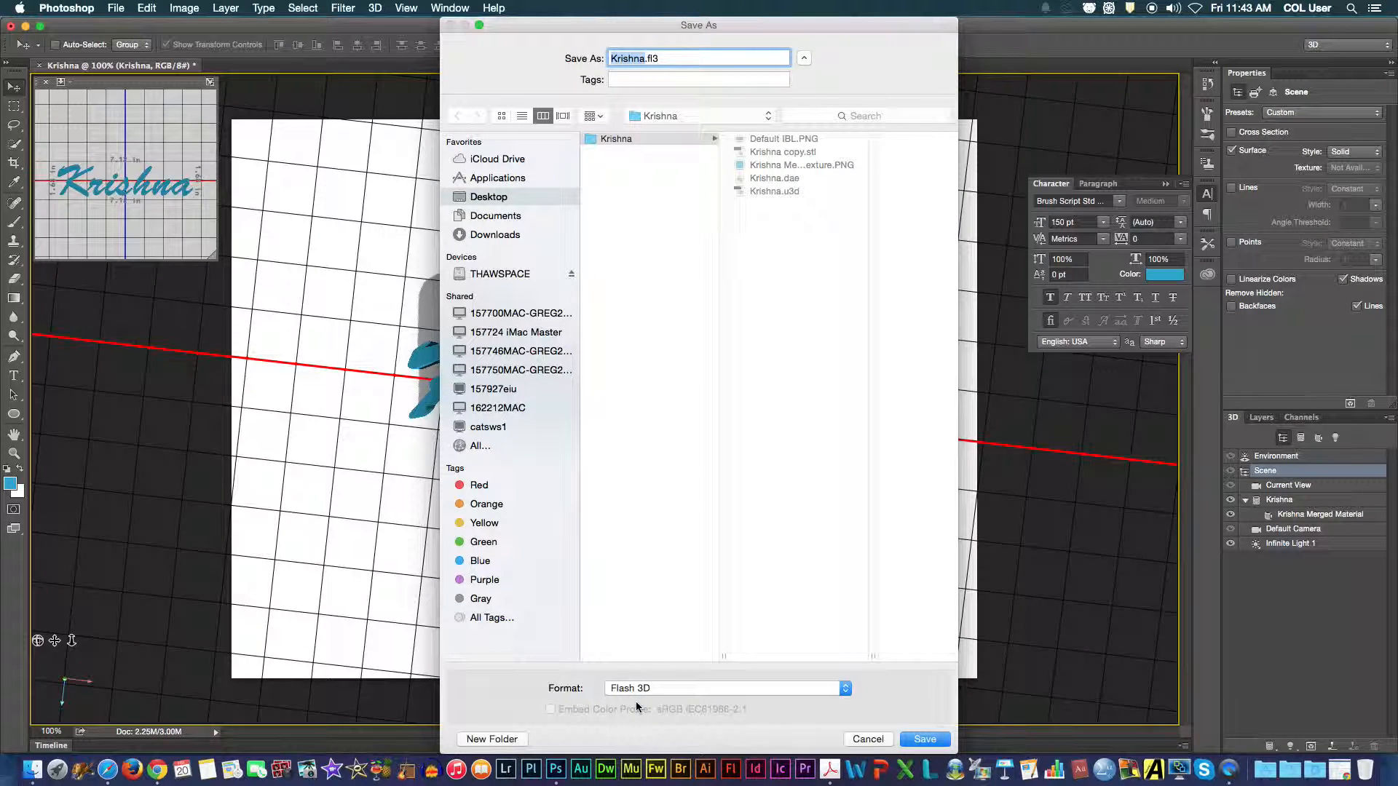
click(925, 739)
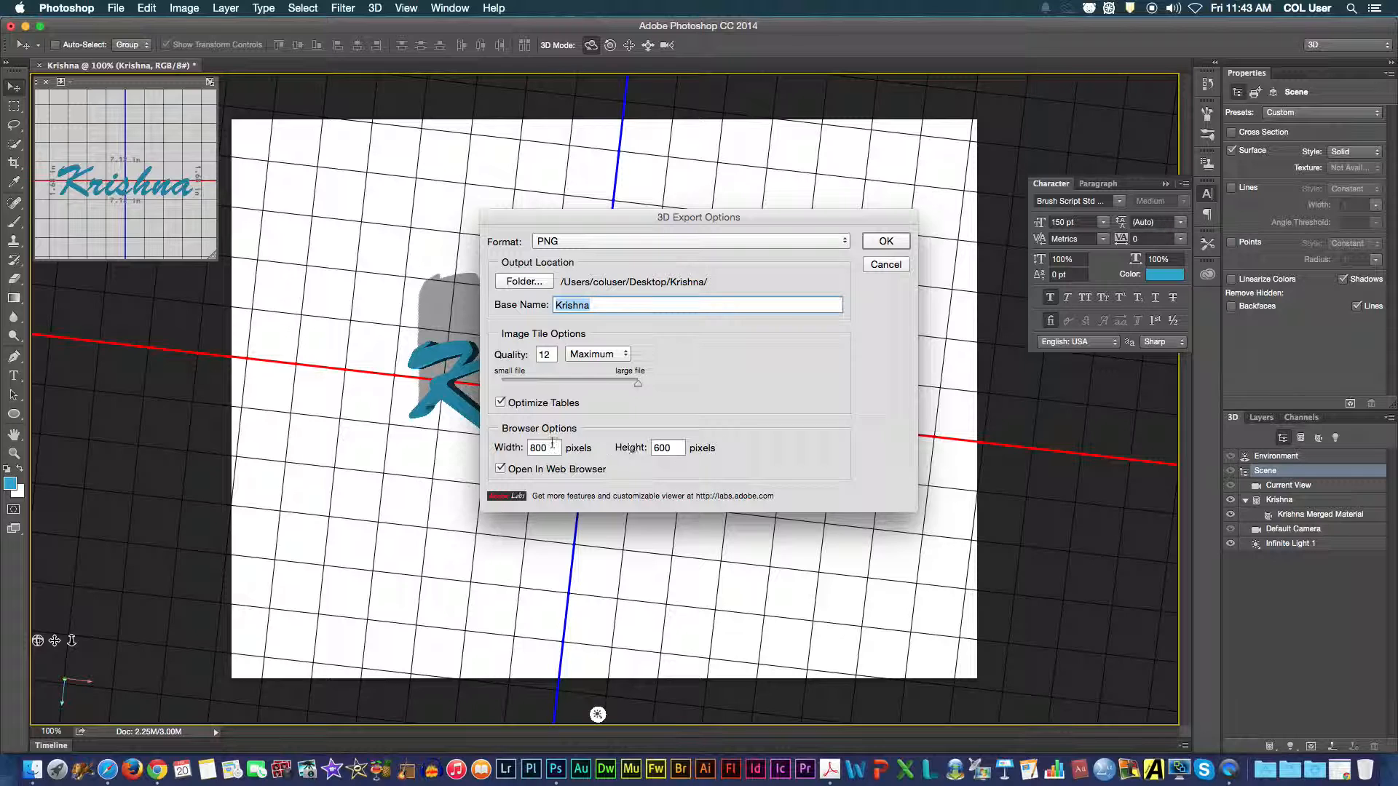
Complete the Flash 3D export with PNG textures, Maximum quality, an 800 x 600 pixel size and opening in the web browser
click(579, 354)
click(583, 354)
click(600, 357)
click(599, 354)
double_click(521, 448)
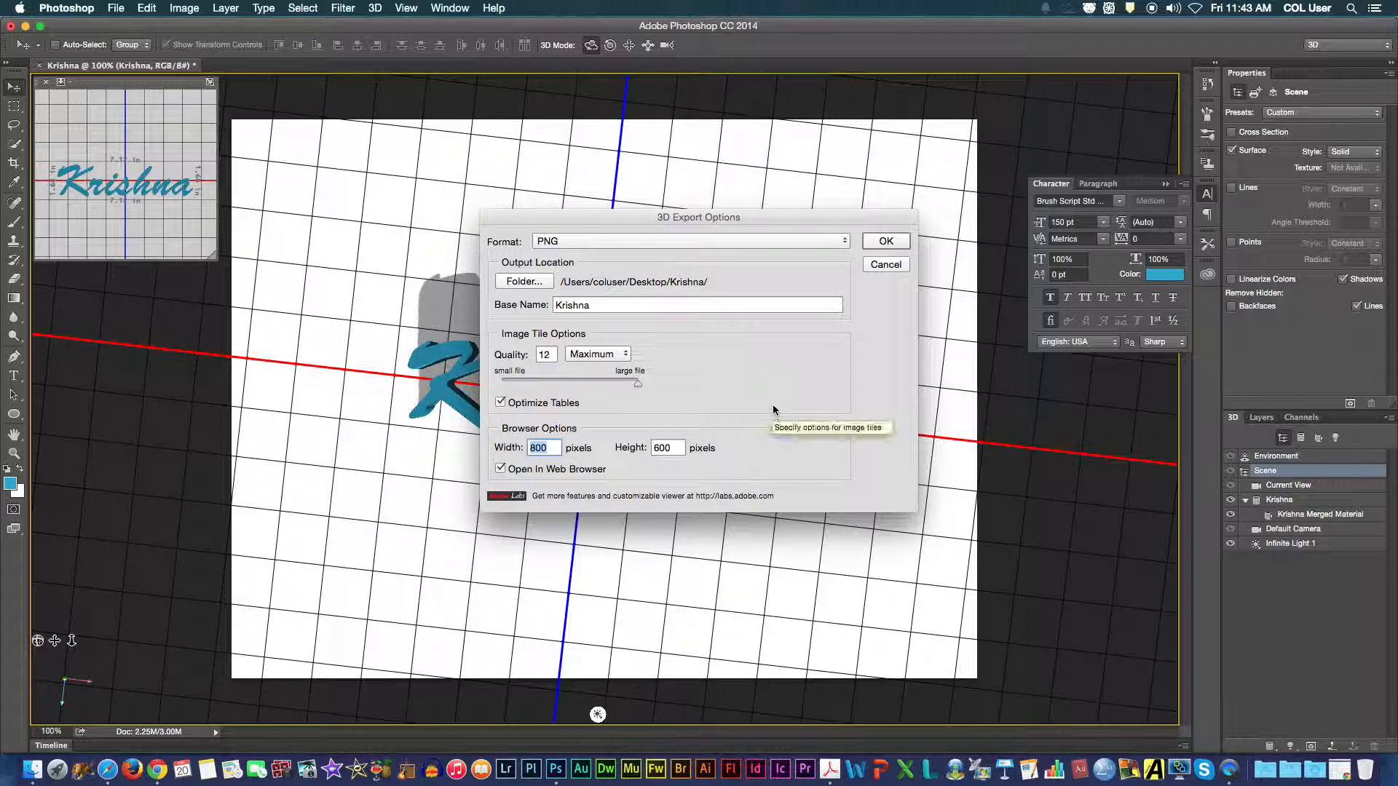
click(886, 242)
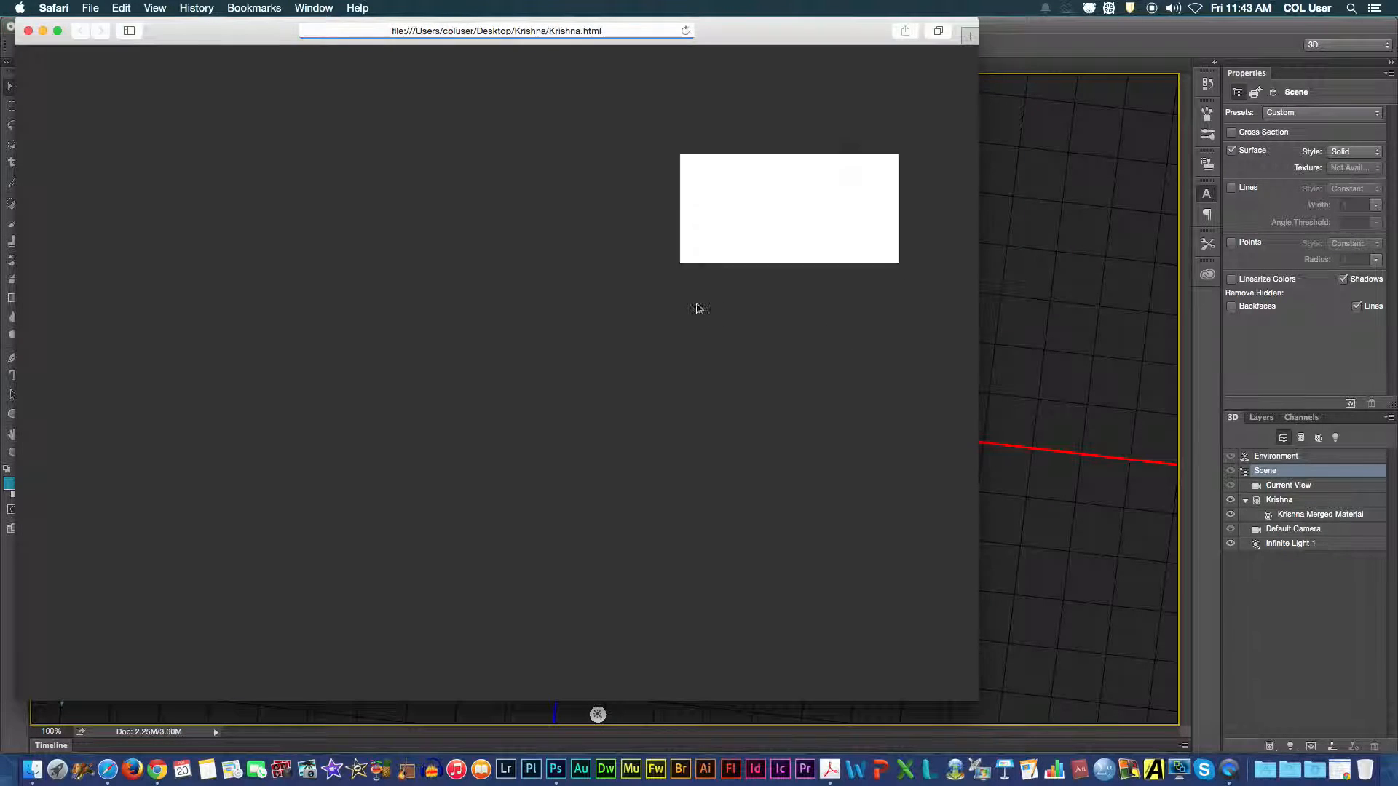
Examine the exported Flash 3D text in the browser by rotating and moving it, and close the browser window
drag(521, 252, 439, 97)
click(265, 54)
drag(440, 338, 474, 339)
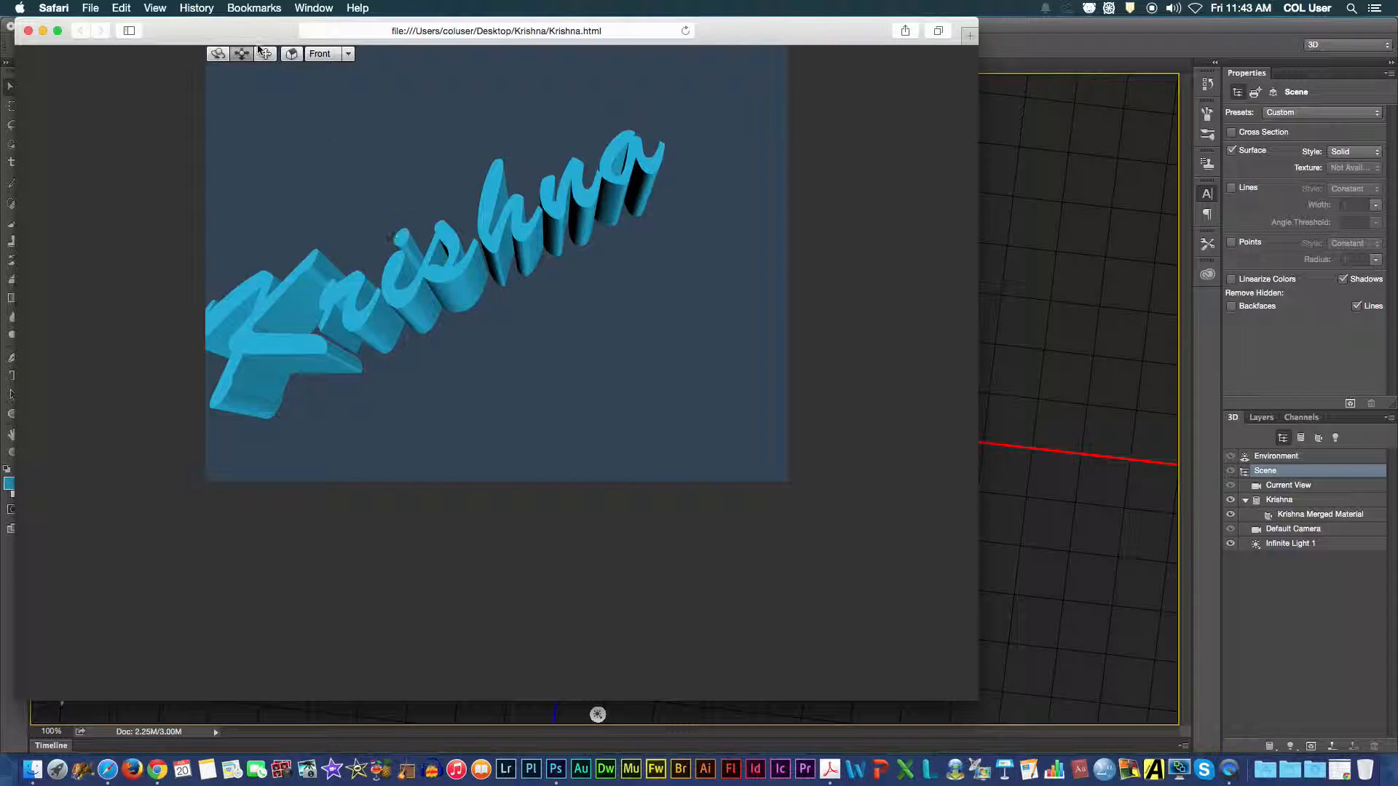
click(28, 31)
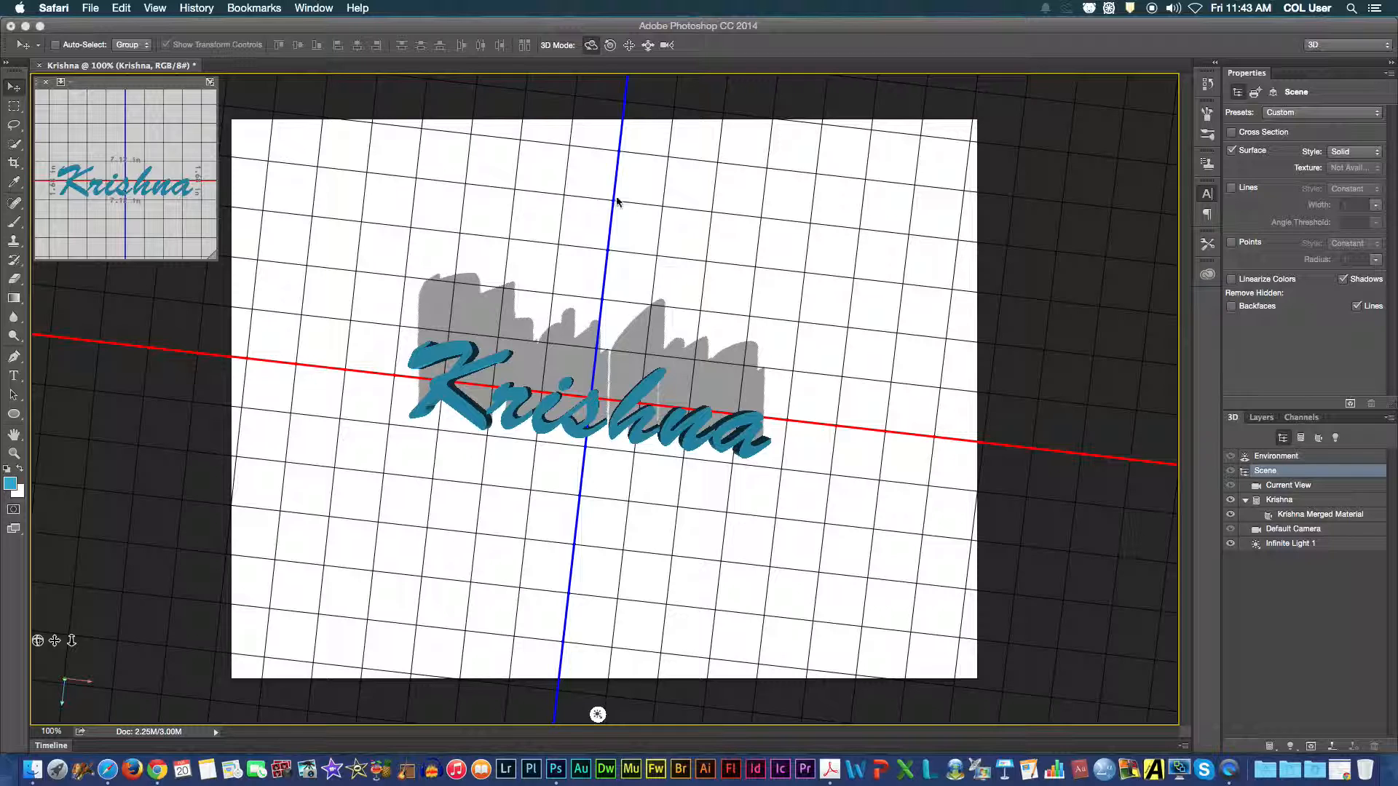
Return to Photoshop and set the scene volume's X size to 4 inches in the 3D print settings
click(343, 102)
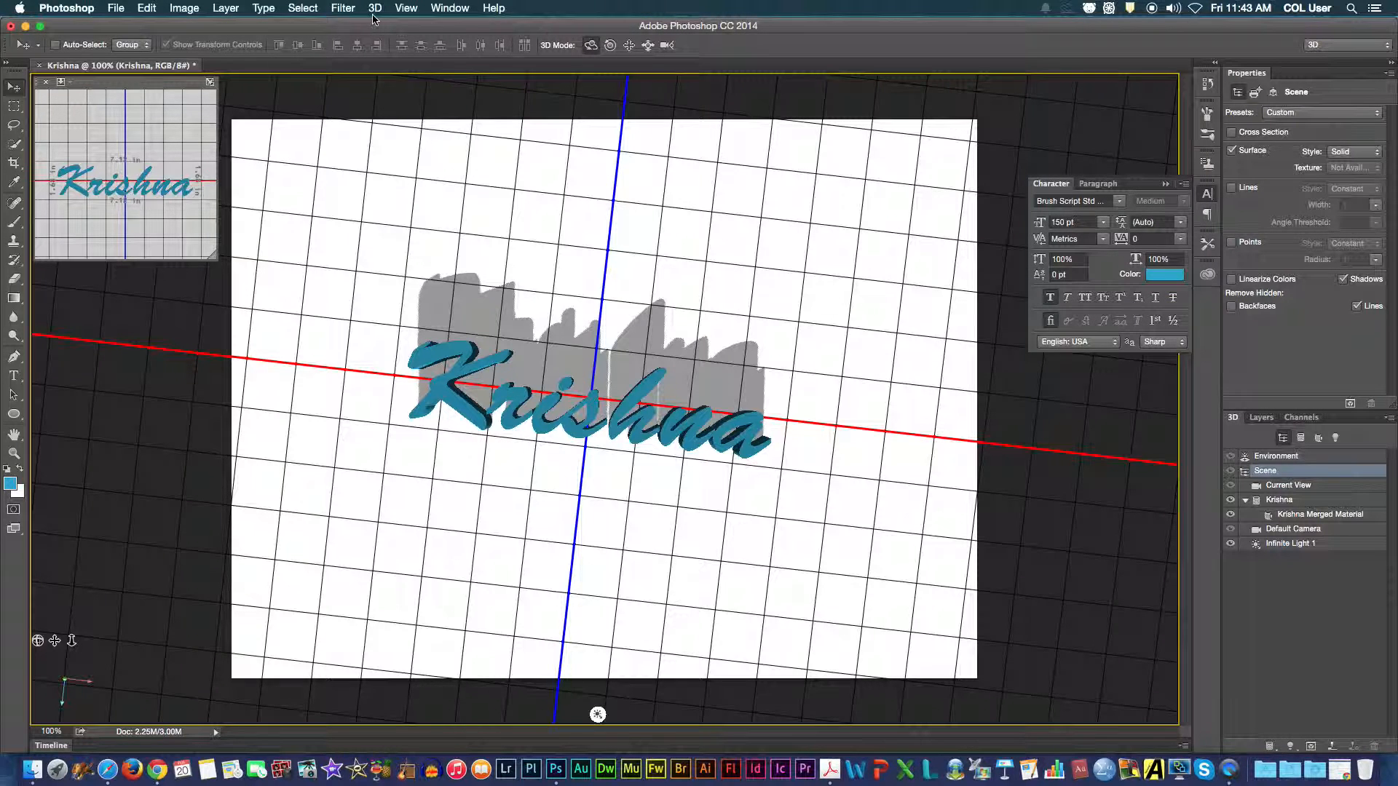
click(377, 9)
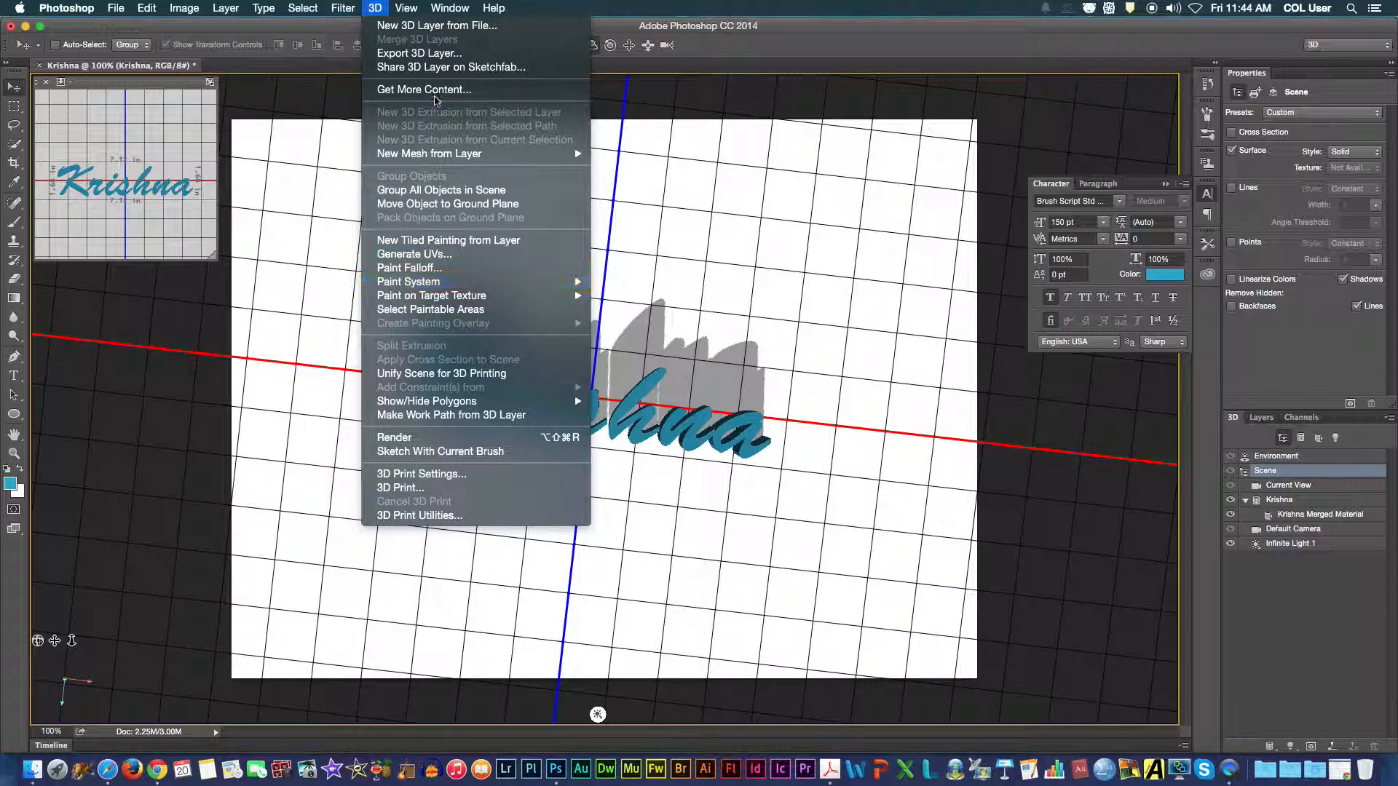
click(407, 475)
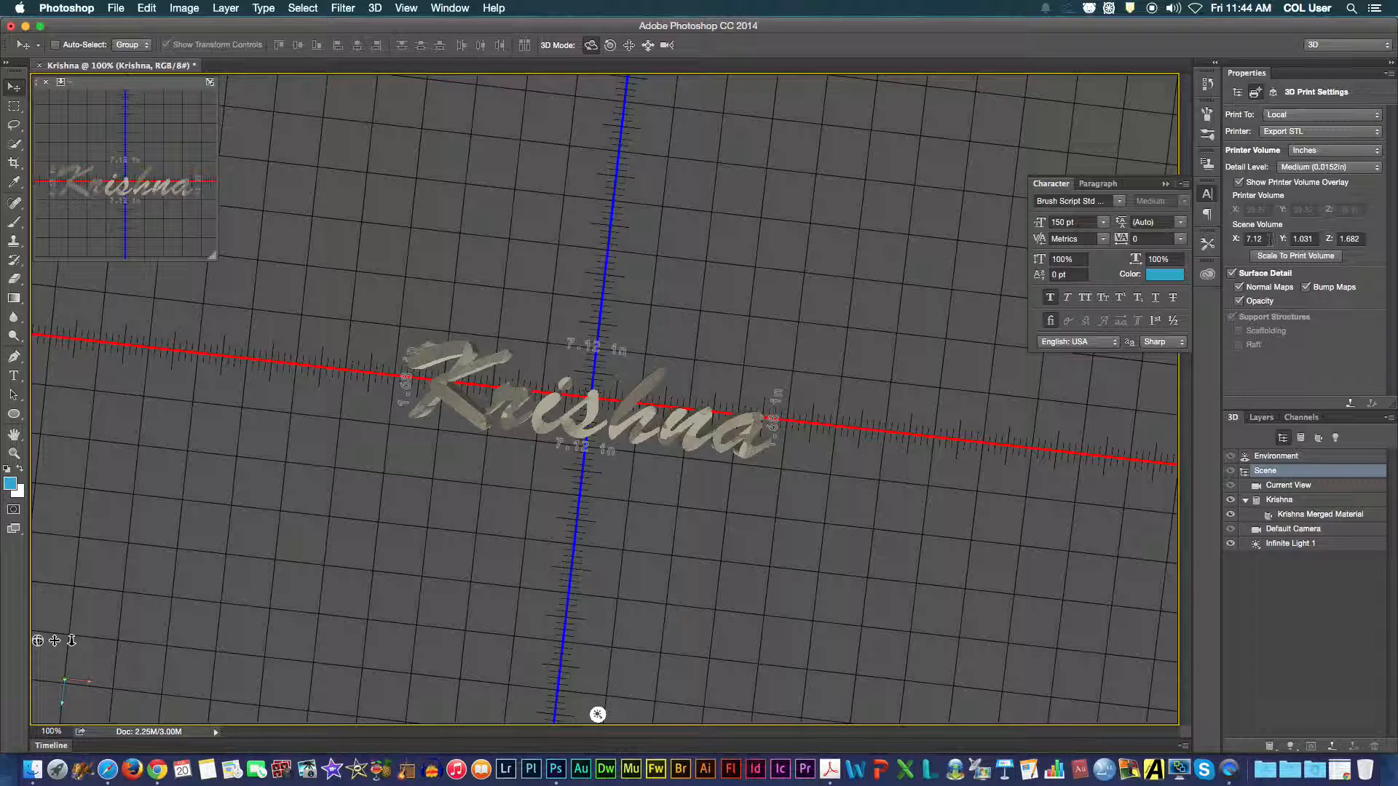
click(1268, 239)
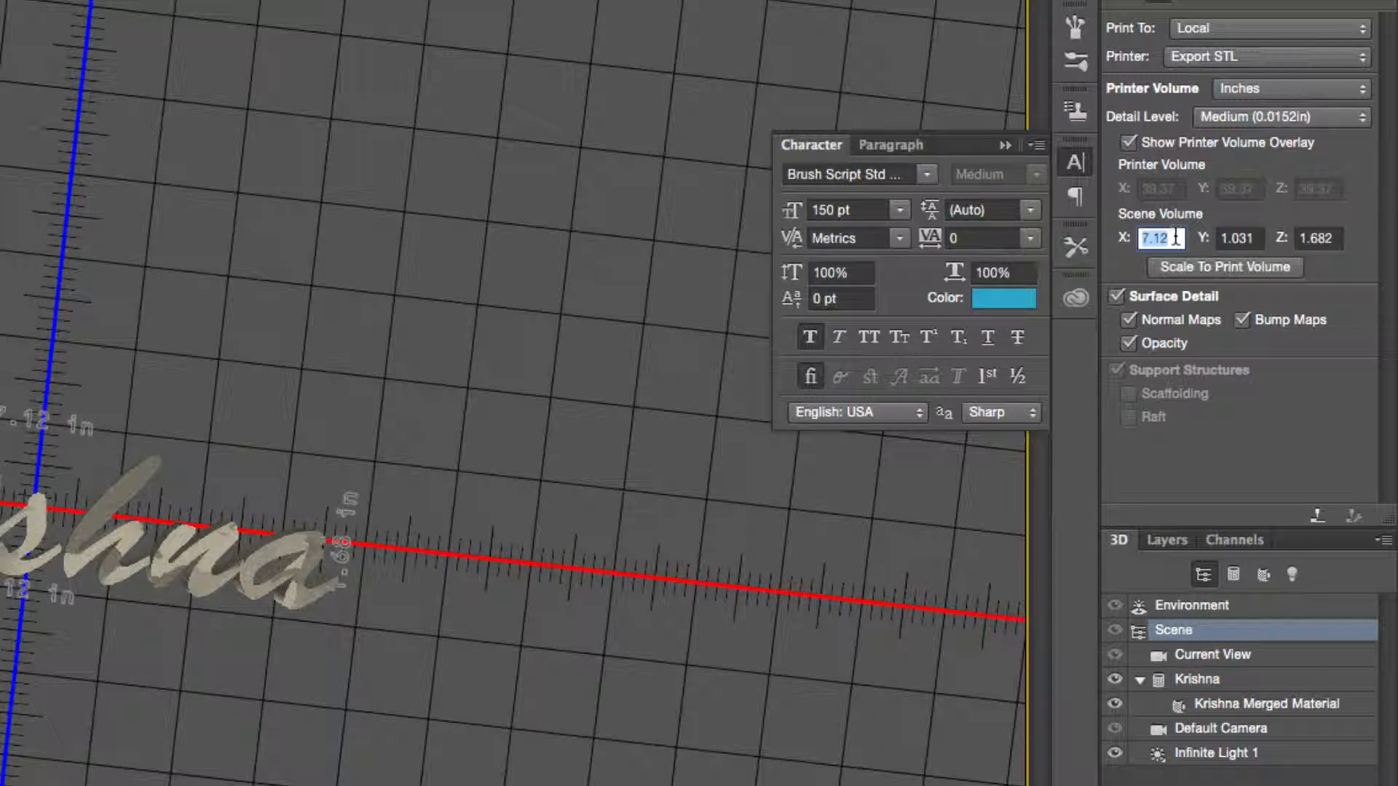
text(4)
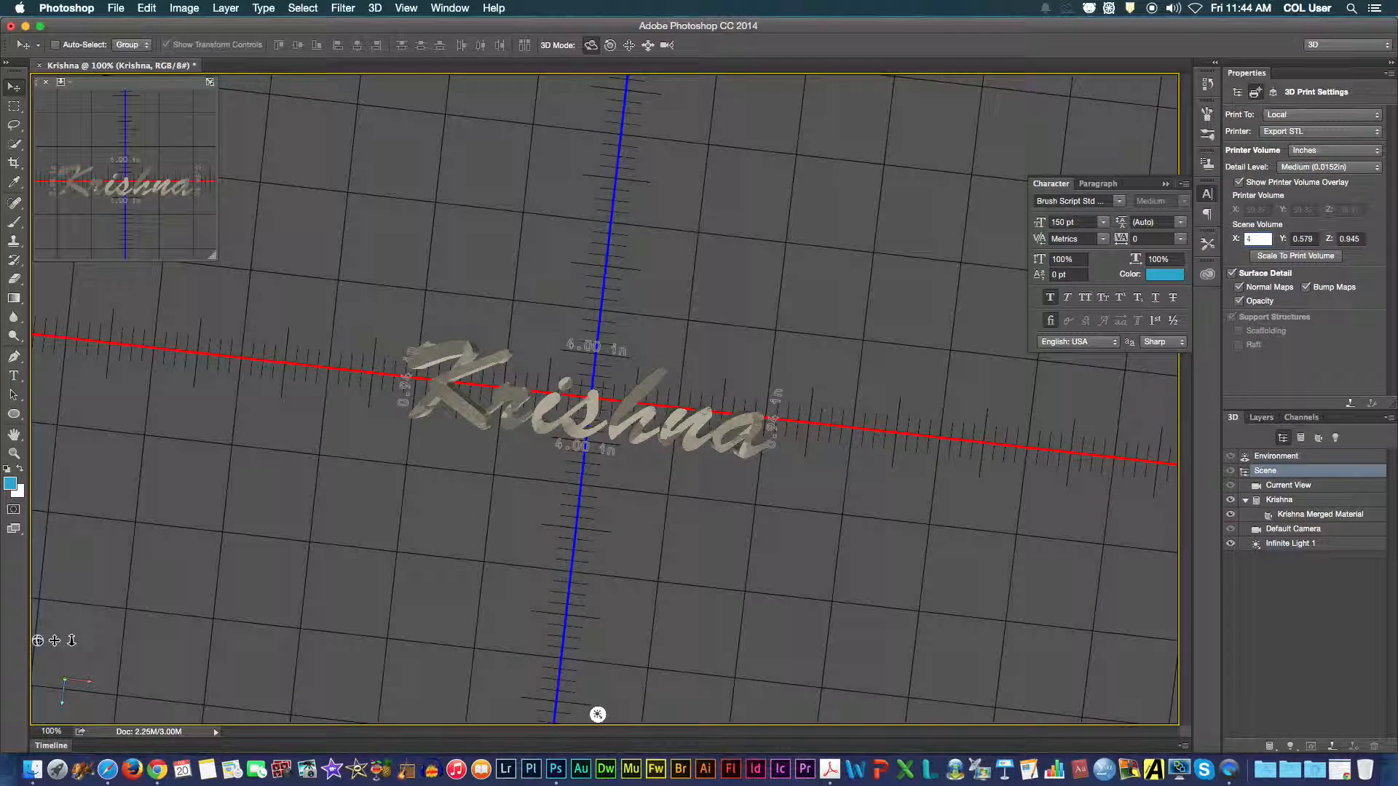
Look through the available printers and detail levels, keeping Export STL and Medium (0.0152in)
click(1333, 131)
click(1374, 196)
click(1352, 169)
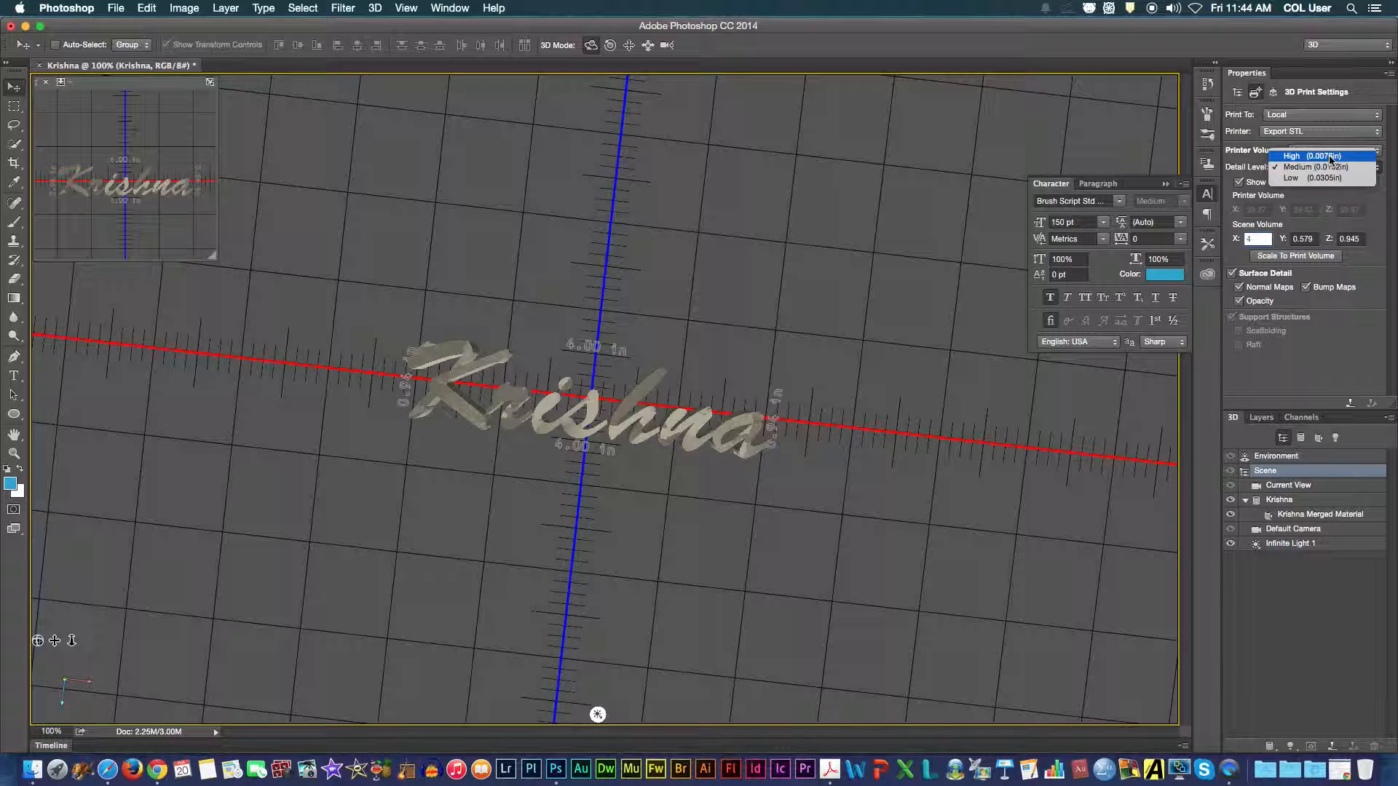
click(1328, 167)
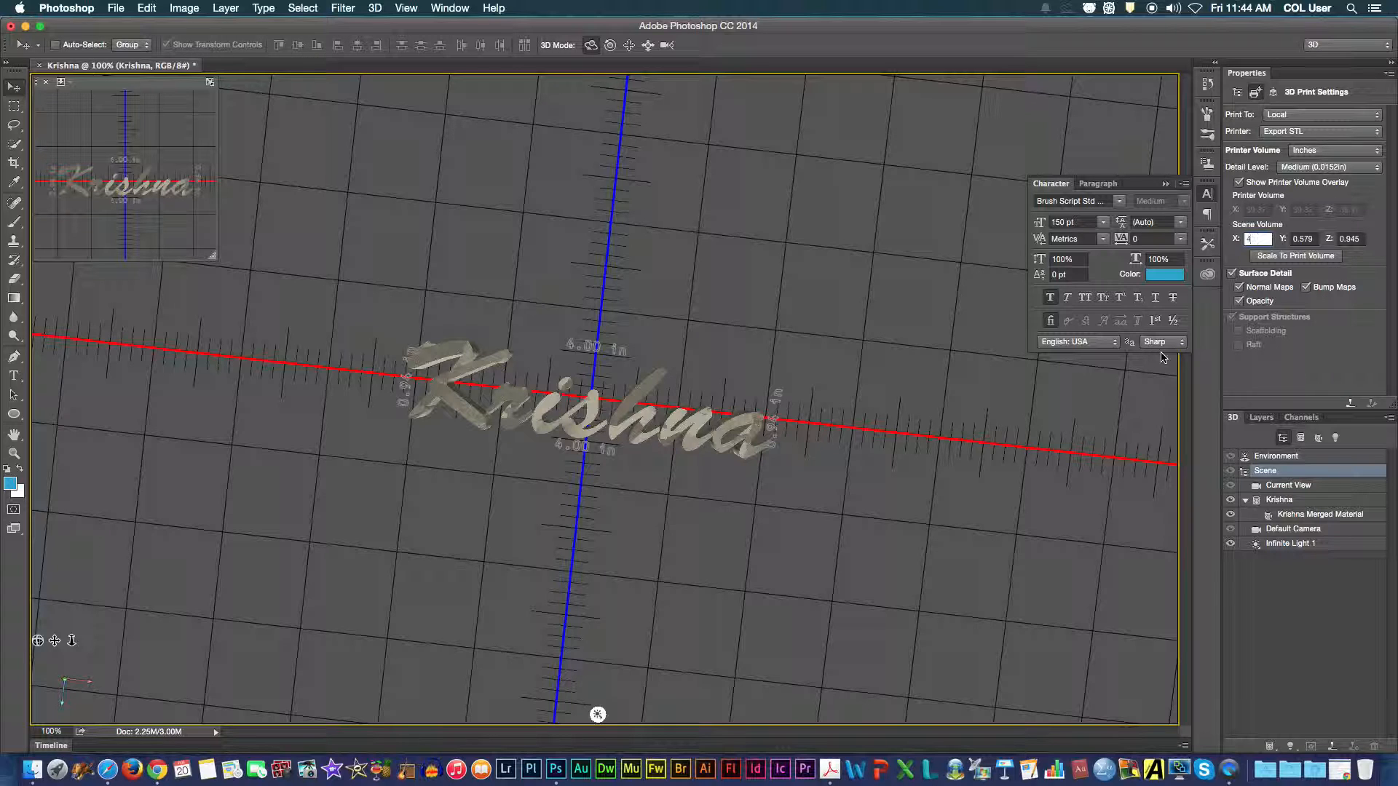
View the 3D print utilities for plate calibration and filament handling, and close them without running any
click(375, 9)
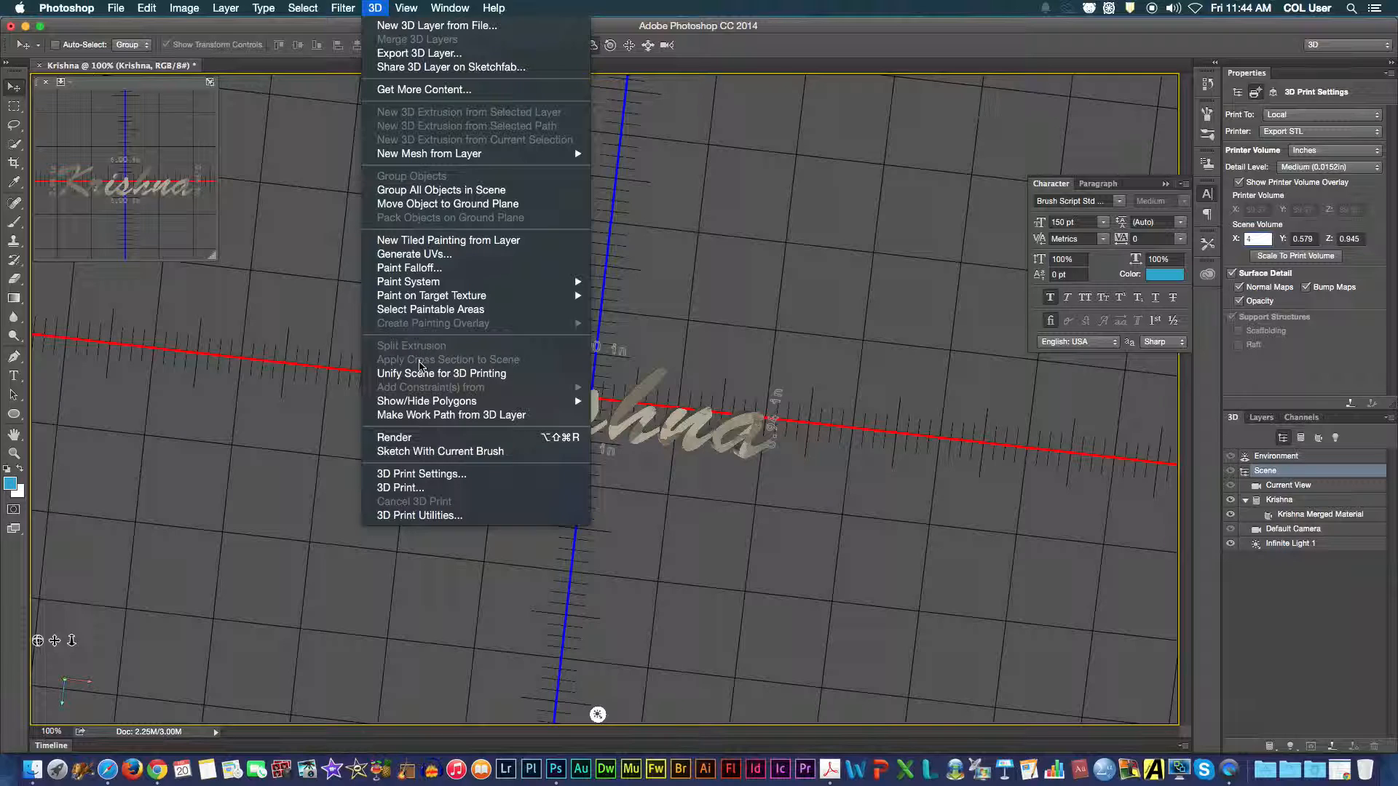
click(433, 515)
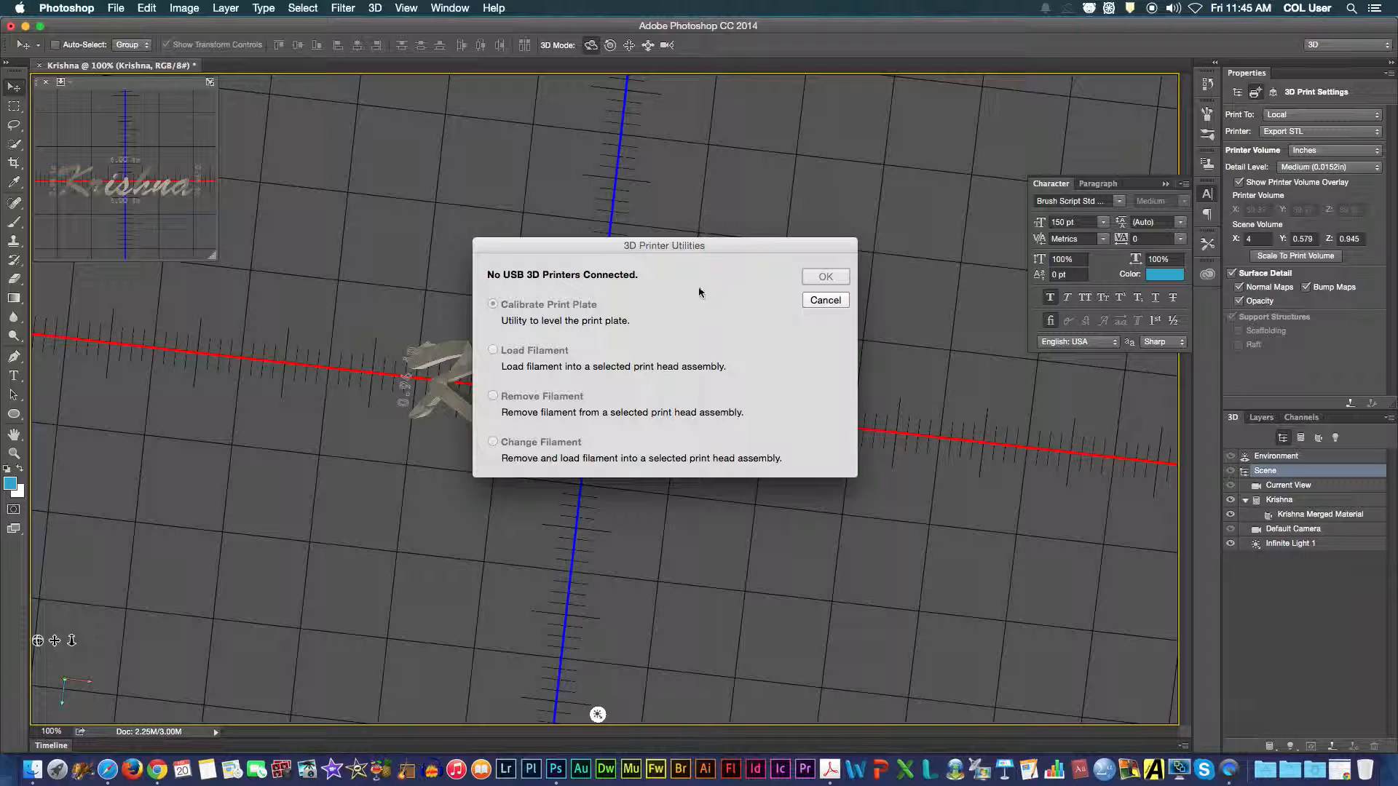
click(828, 301)
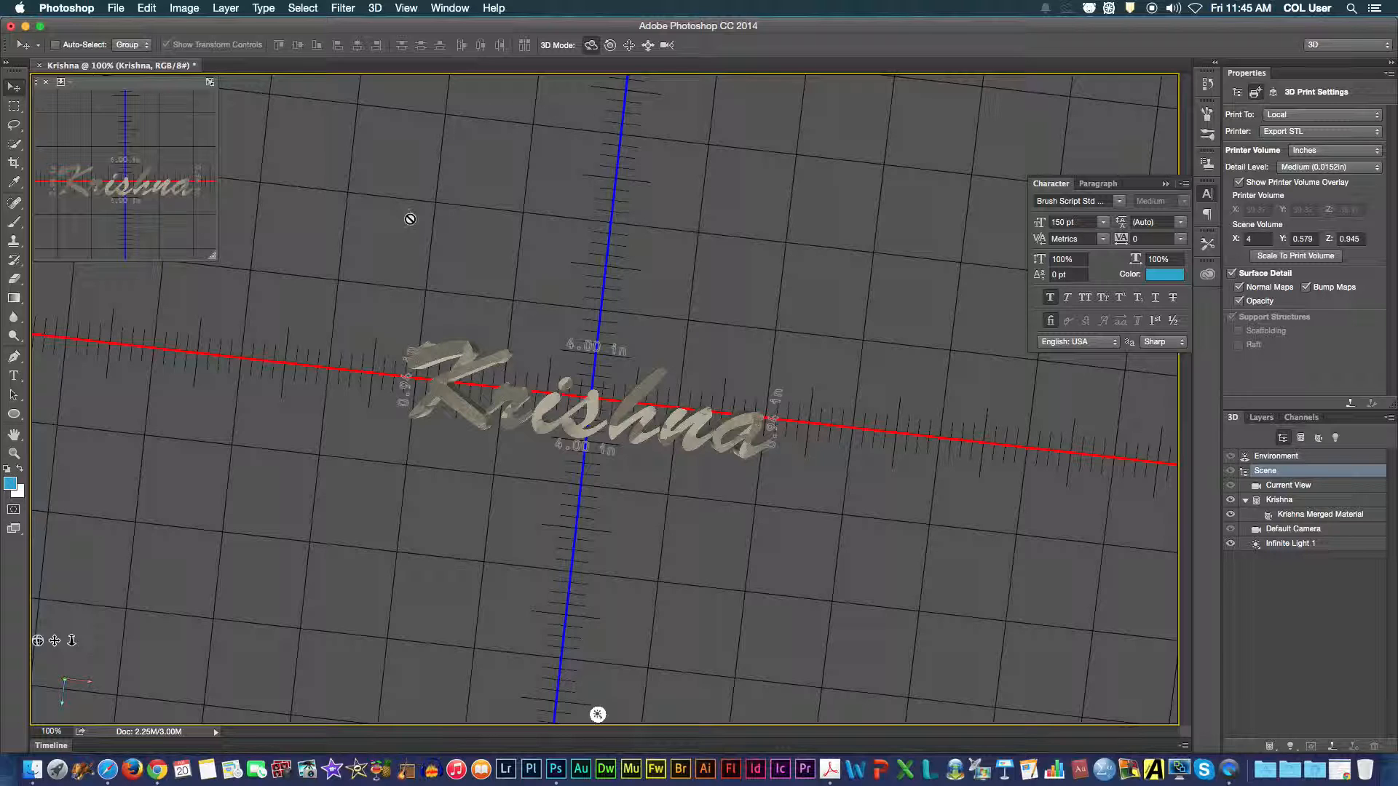
Generate the 3D print preview of the text, rotate it to inspect the letter faces, and cancel without exporting
click(375, 10)
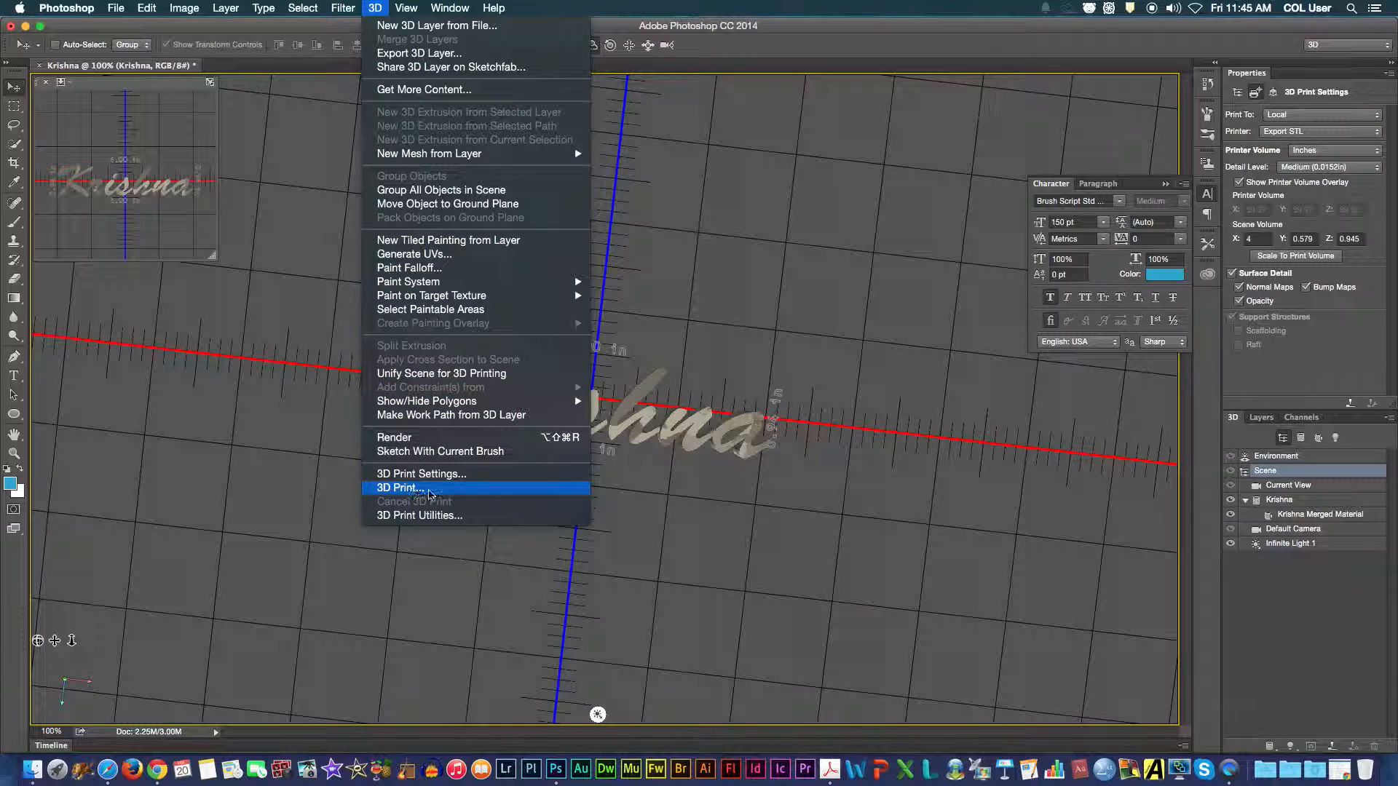
click(430, 494)
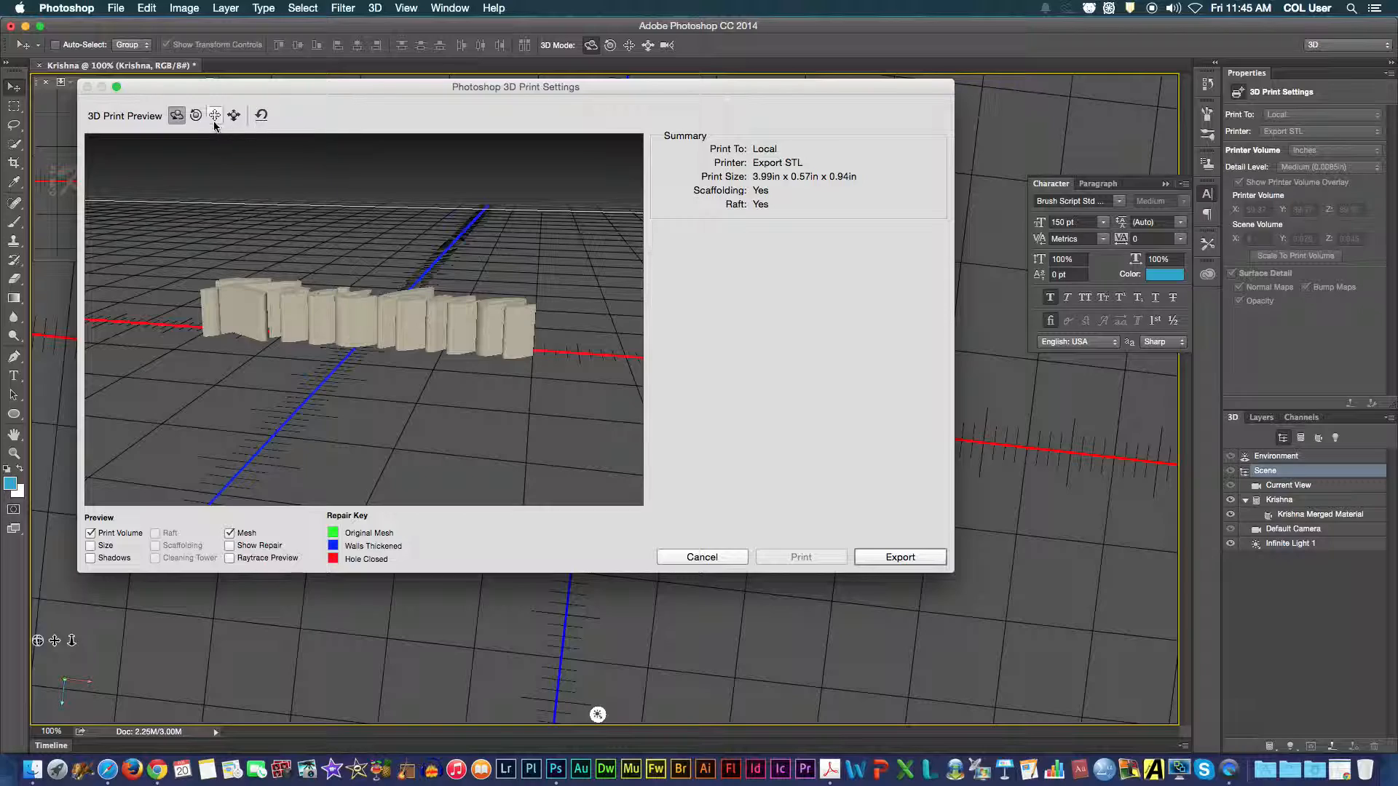
drag(293, 277, 333, 404)
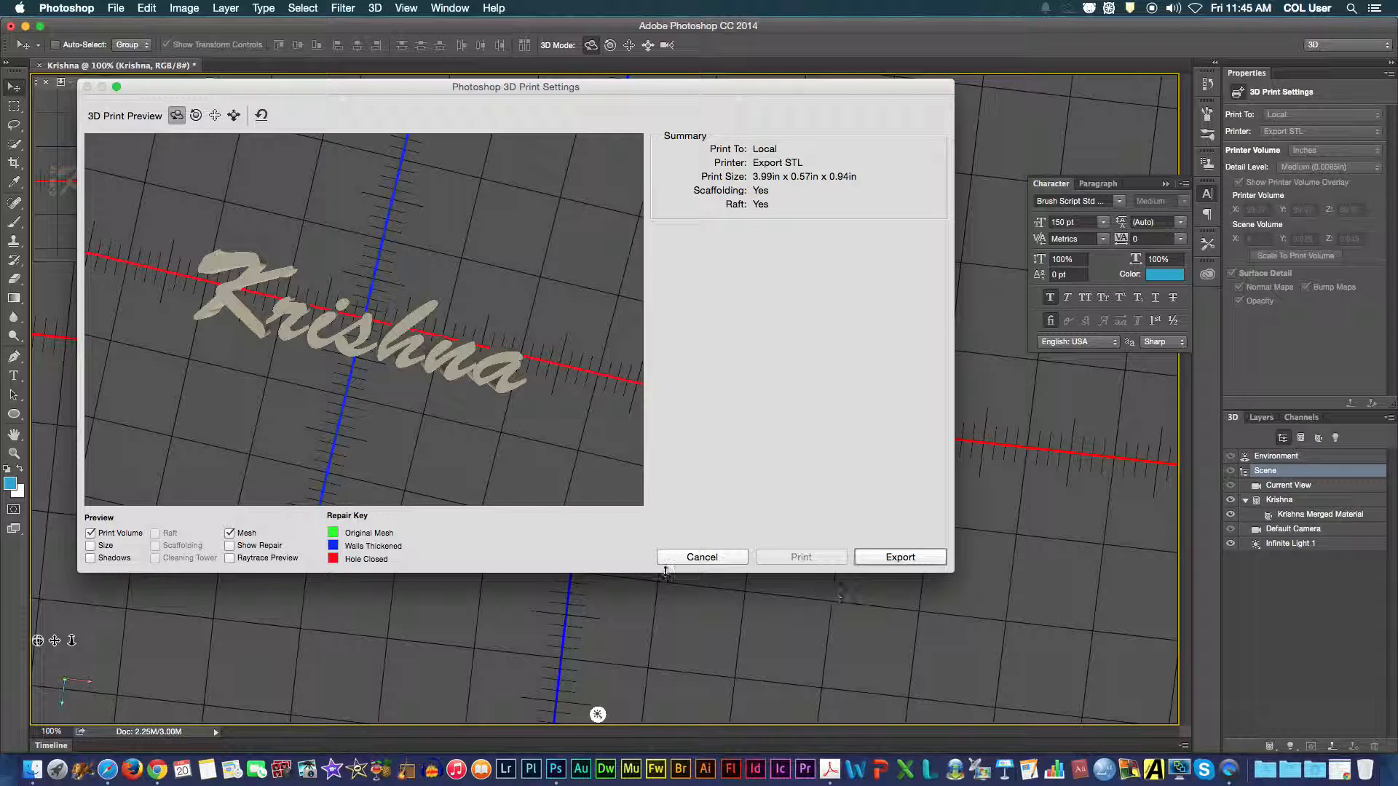
click(700, 557)
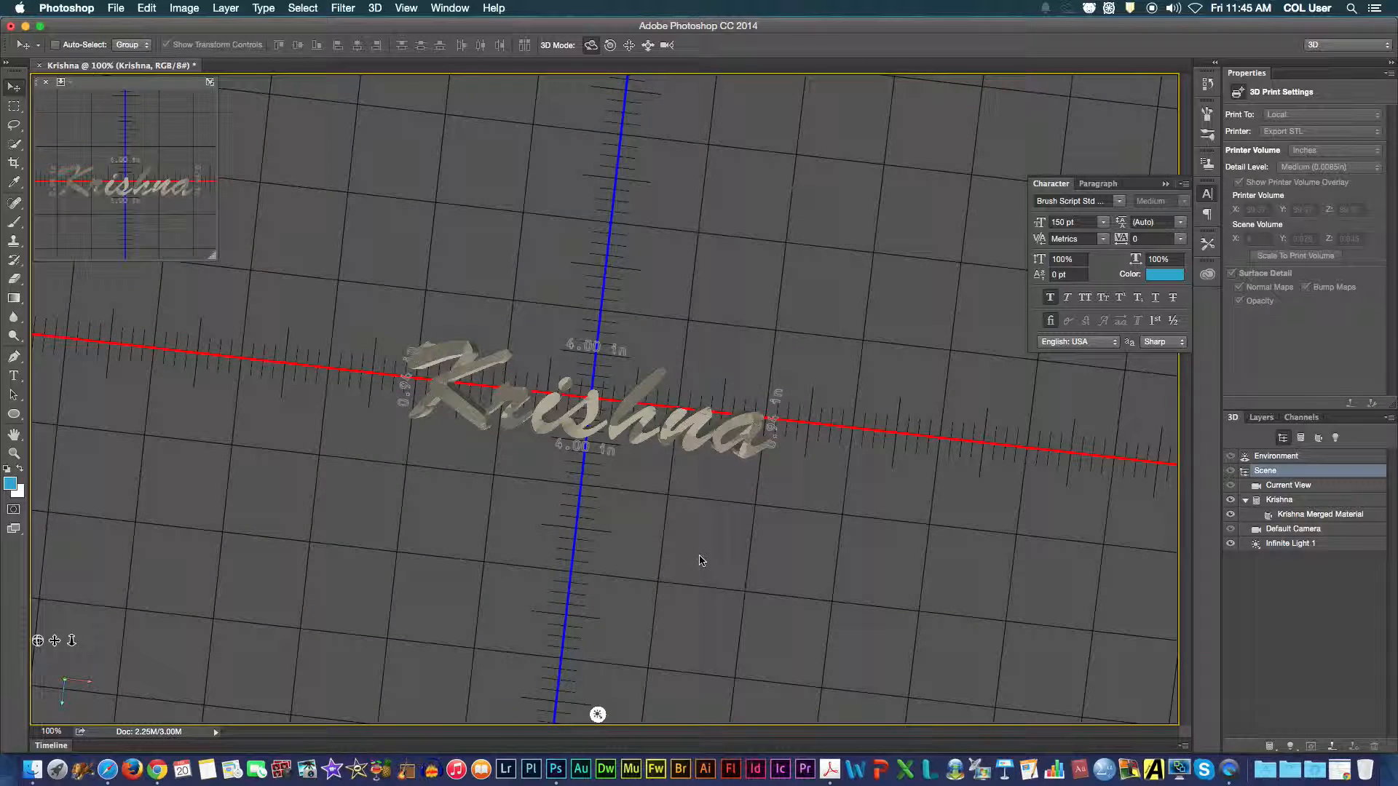